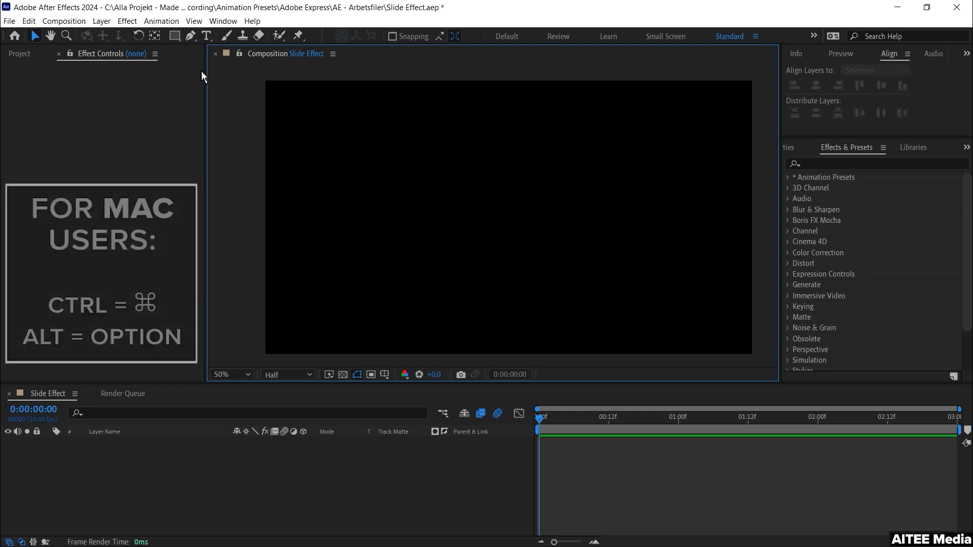
# Draw a square with a white outline, then centre it in the composition with its anchor point in its middle.
pyautogui.click(174, 36)
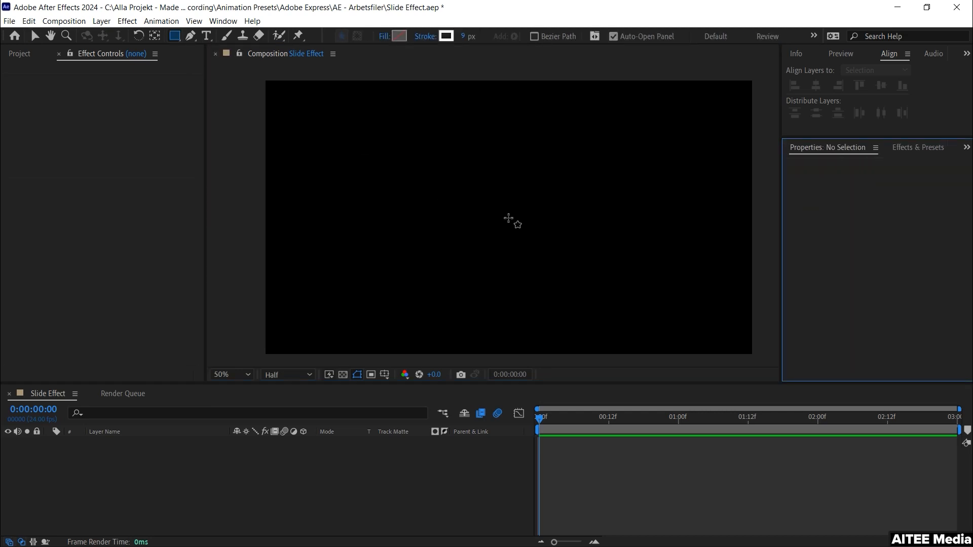
pyautogui.moveTo(508, 217); pyautogui.dragTo(607, 307)
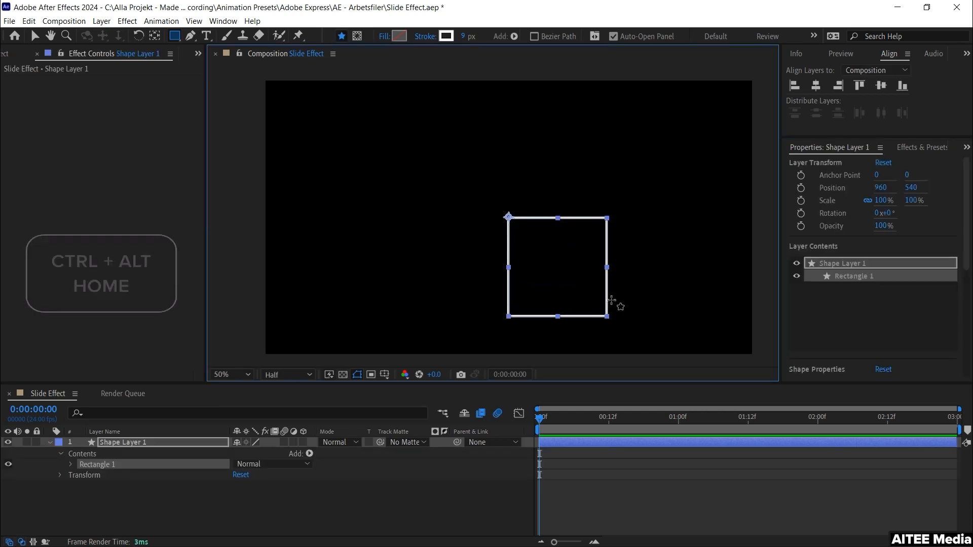
pyautogui.hotkey('ctrl', 'alt', 'Home')
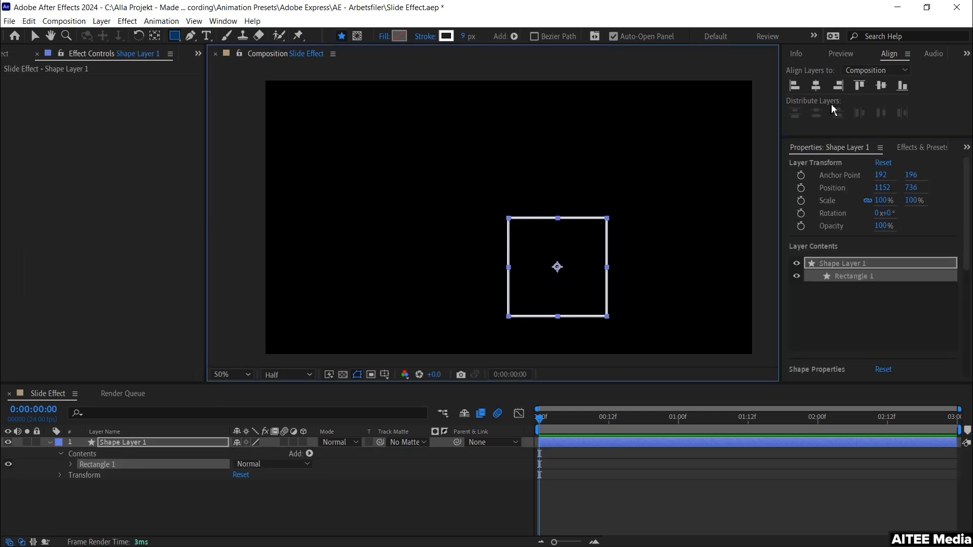
pyautogui.click(820, 88)
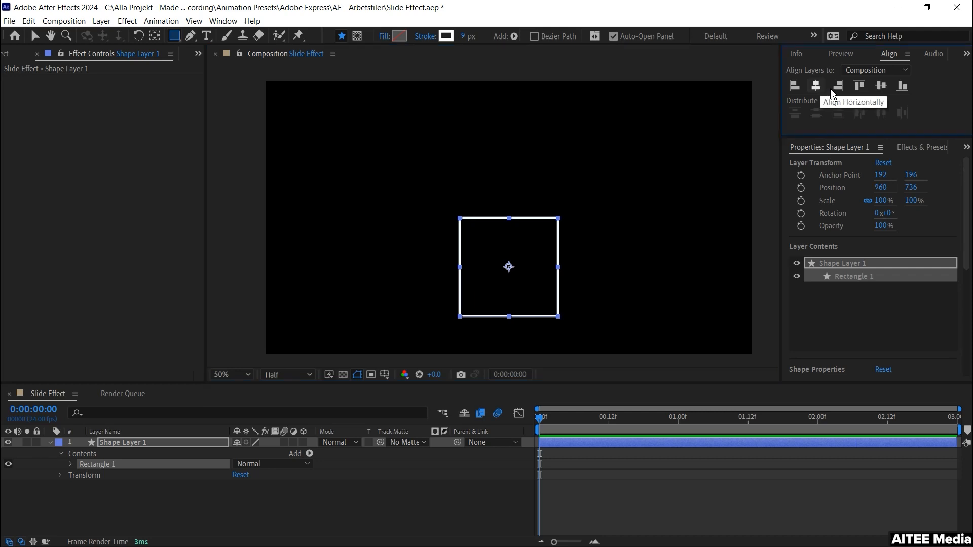
pyautogui.click(882, 88)
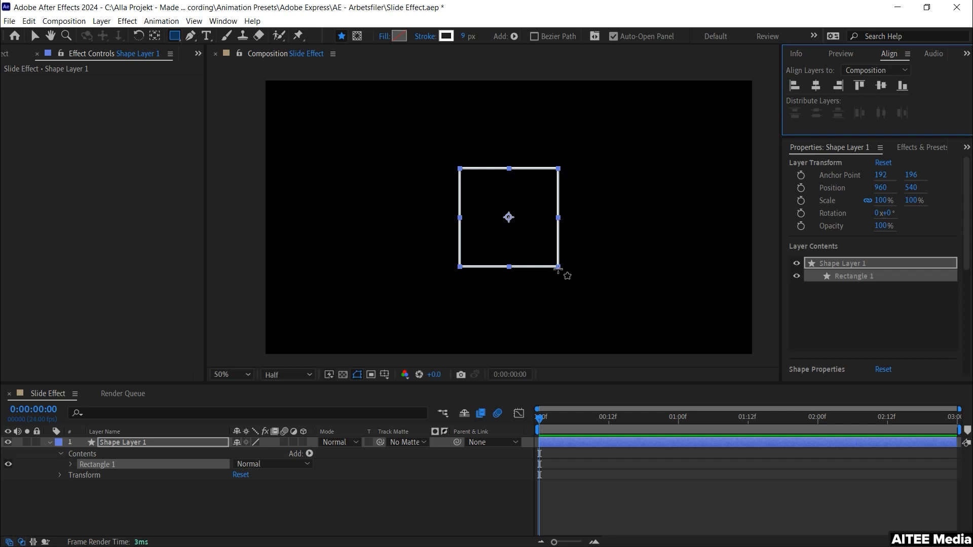
# Enlarge the square proportionally around its centre and deselect it.
pyautogui.press('v')
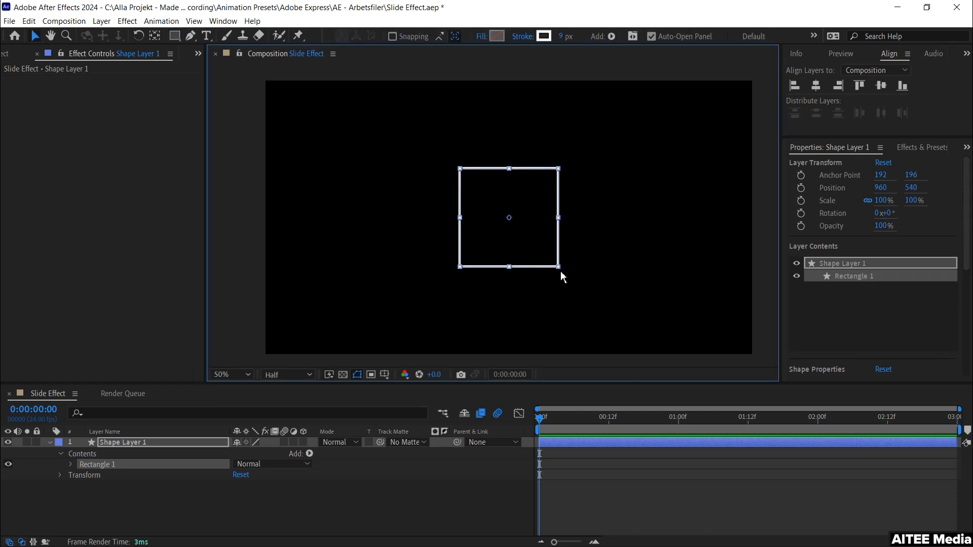
pyautogui.moveTo(560, 273); pyautogui.dragTo(576, 285)
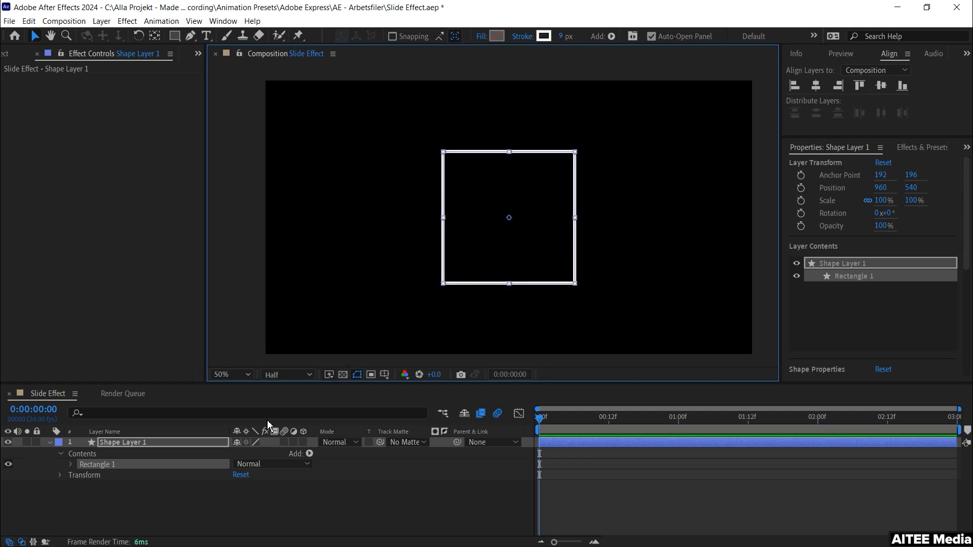
pyautogui.click(154, 510)
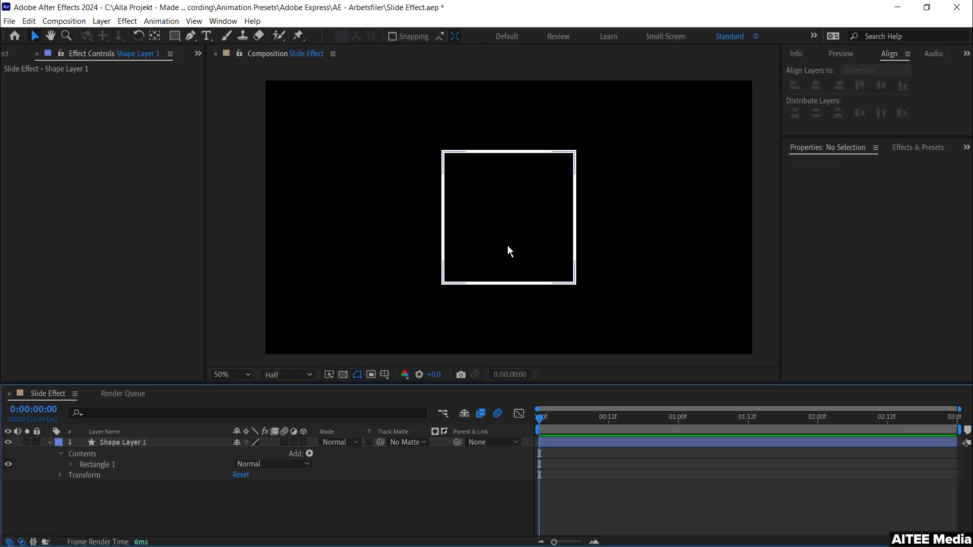
# Add the text "SLIDE IN" inside the square and centre it in the composition with a centred anchor point.
pyautogui.hotkey('ctrl', 't')
pyautogui.click(483, 217)
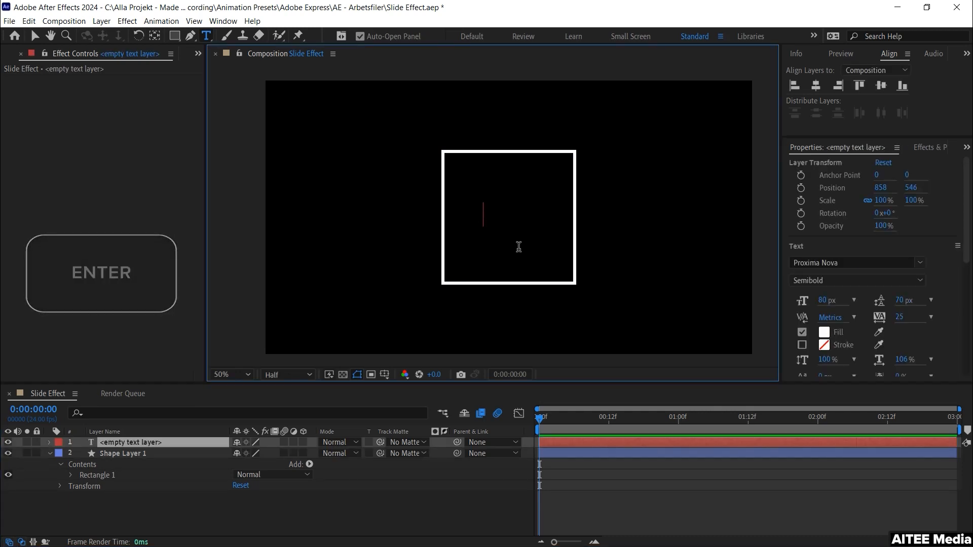
pyautogui.write('SLIDE')
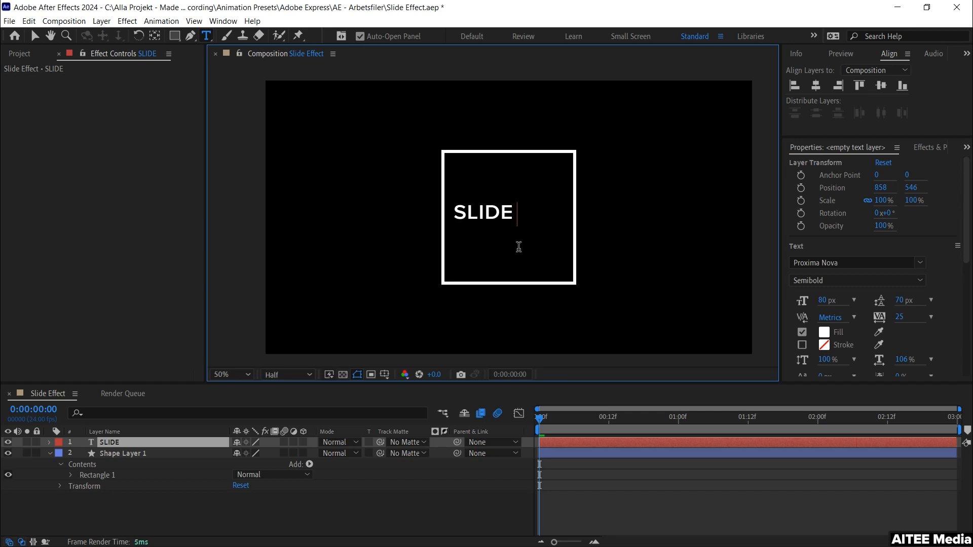
pyautogui.write(' IN')
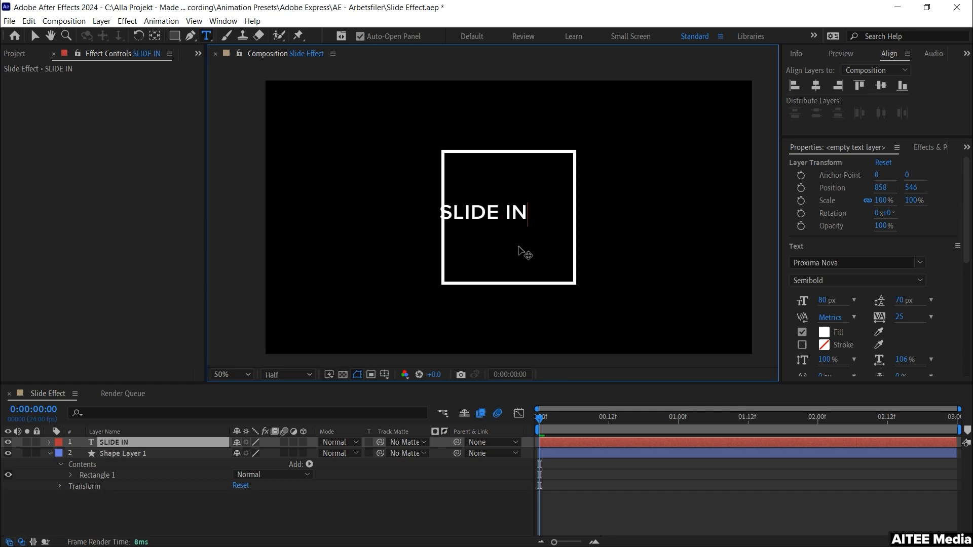
pyautogui.click(877, 87)
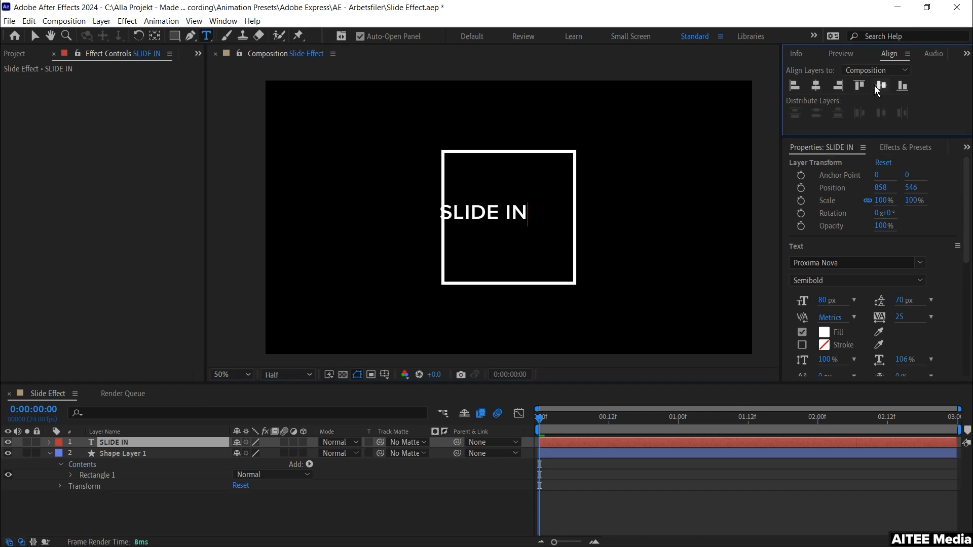
pyautogui.click(882, 85)
pyautogui.hotkey('ctrl', 'alt', 'Home')
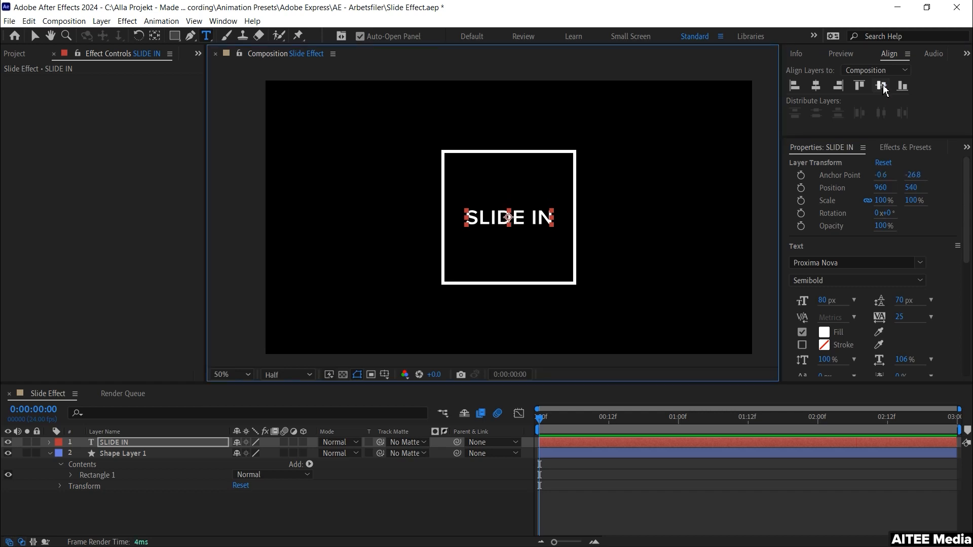
# Split the SLIDE IN text layer at 0:00:01:12.
pyautogui.click(234, 533)
pyautogui.moveTo(542, 420); pyautogui.dragTo(749, 415)
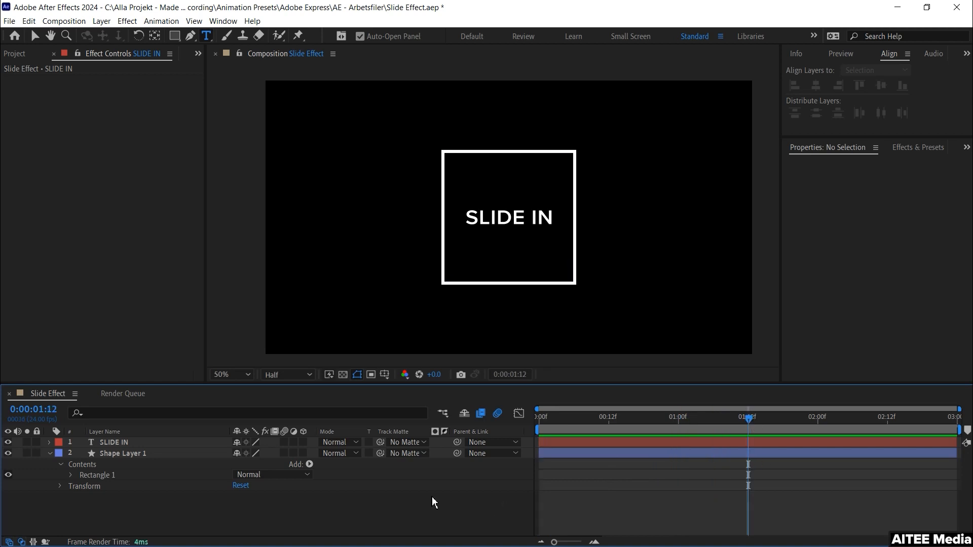
pyautogui.click(163, 445)
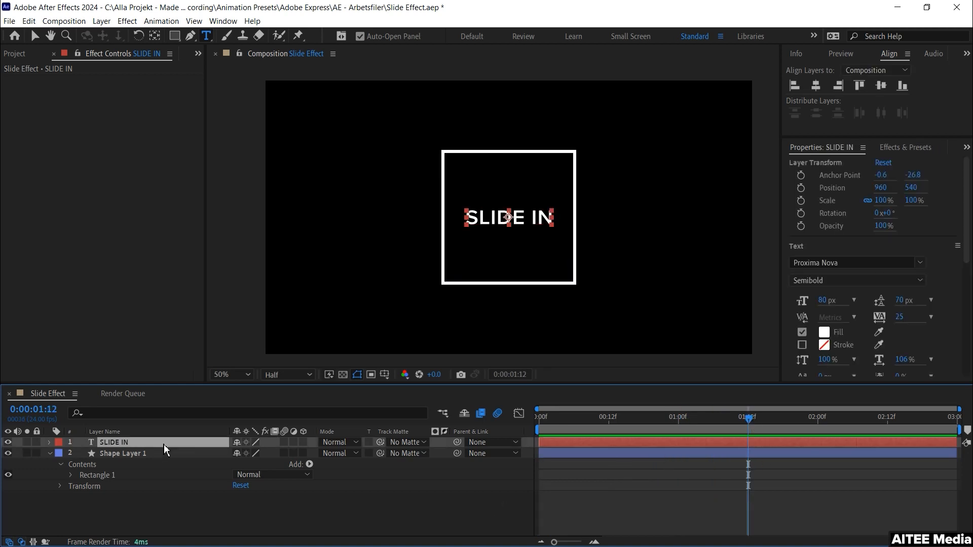
pyautogui.hotkey('ctrl', 'shift', 'd')
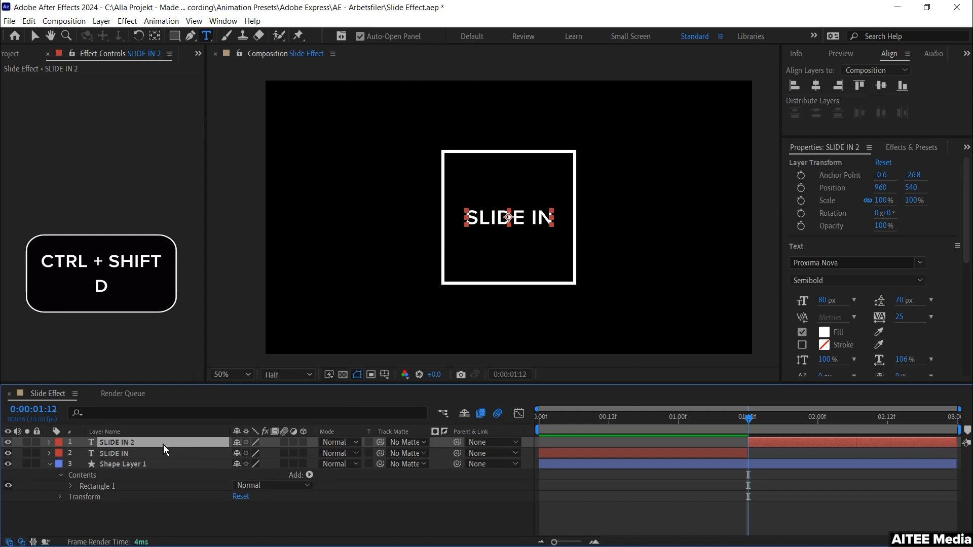
# Change the text of the second half of the split layer to "SLIDE OUT".
pyautogui.doubleClick(161, 445)
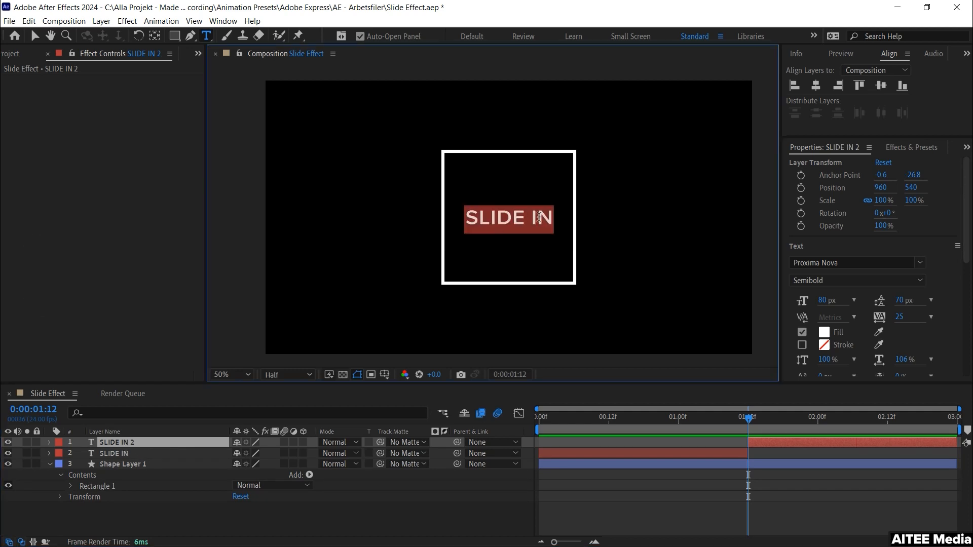
pyautogui.moveTo(531, 217); pyautogui.dragTo(580, 219)
pyautogui.write('OUT')
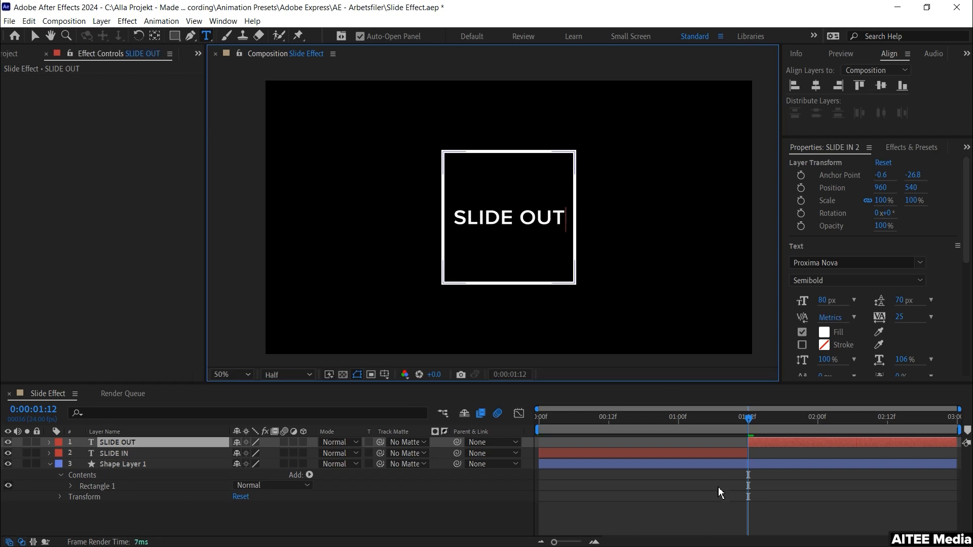
pyautogui.click(719, 515)
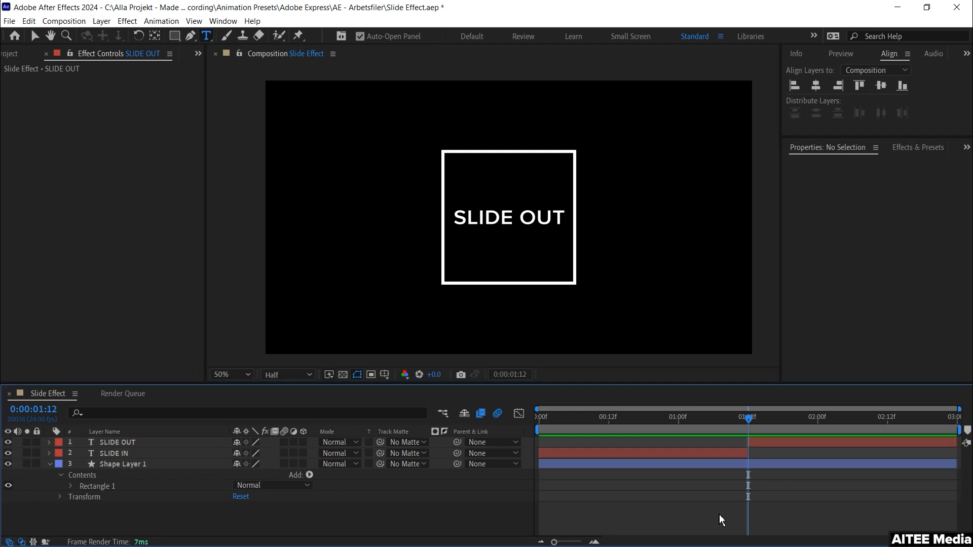
# Add an adjustment layer named "Slide Out" and move it below the shape layer, collapsing the shape layer's properties.
pyautogui.rightClick(171, 521)
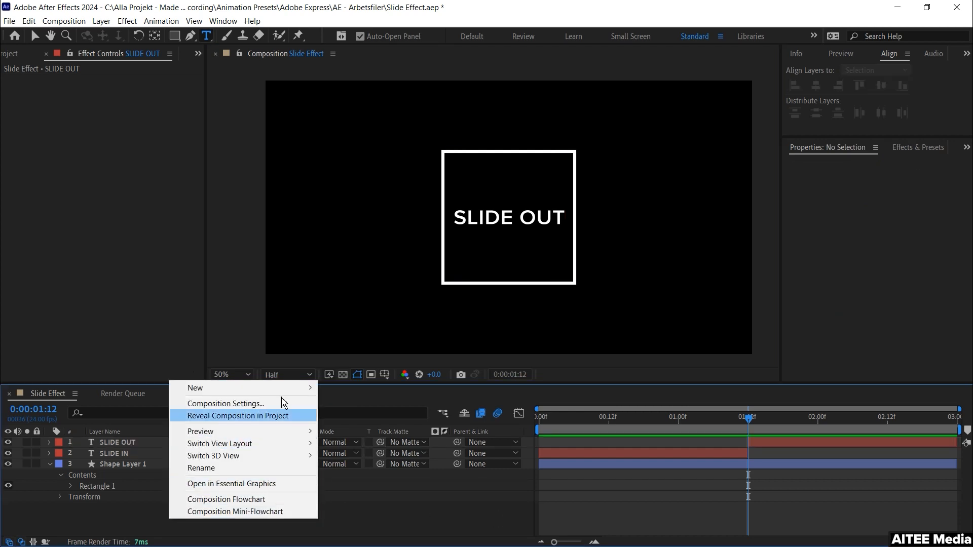
pyautogui.moveTo(294, 389)
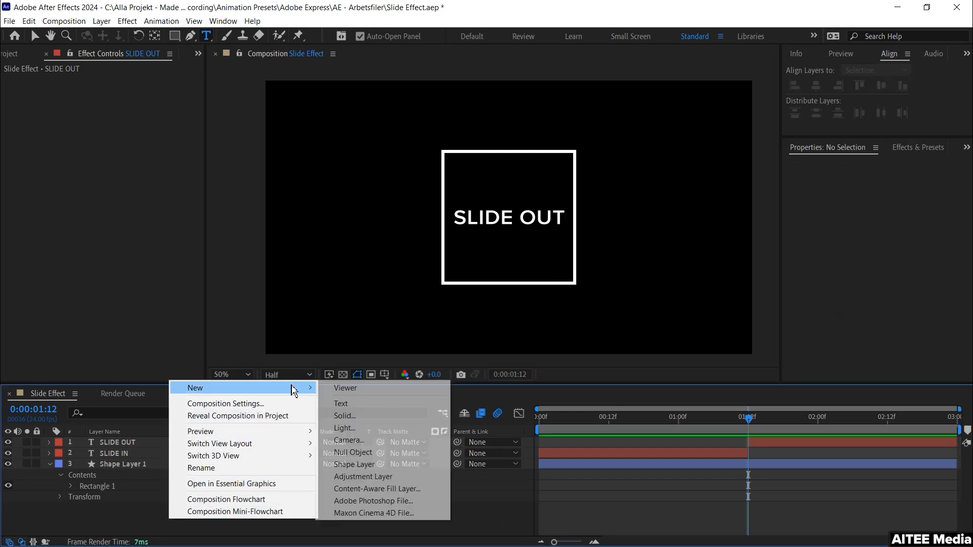
pyautogui.click(405, 474)
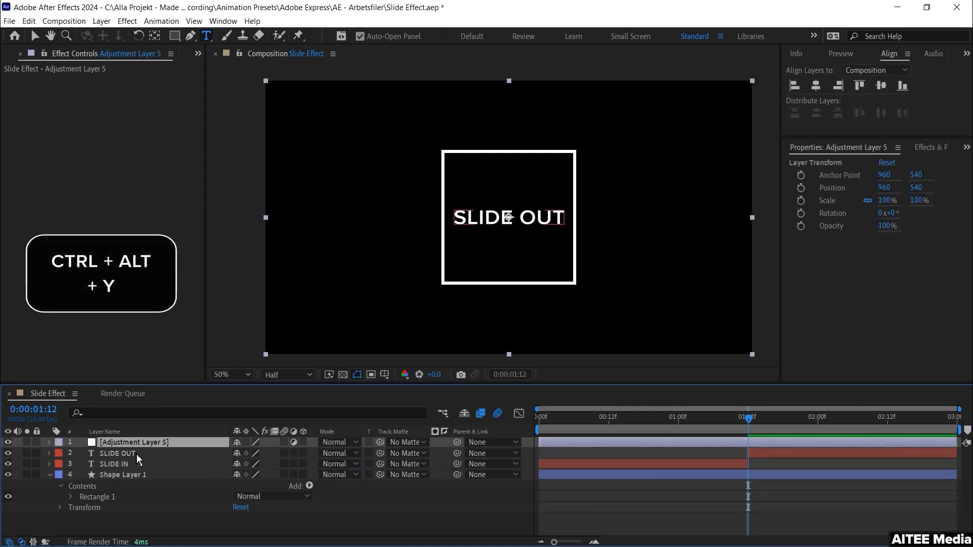
pyautogui.press('Return')
pyautogui.write('E')
pyautogui.press('BackSpace')
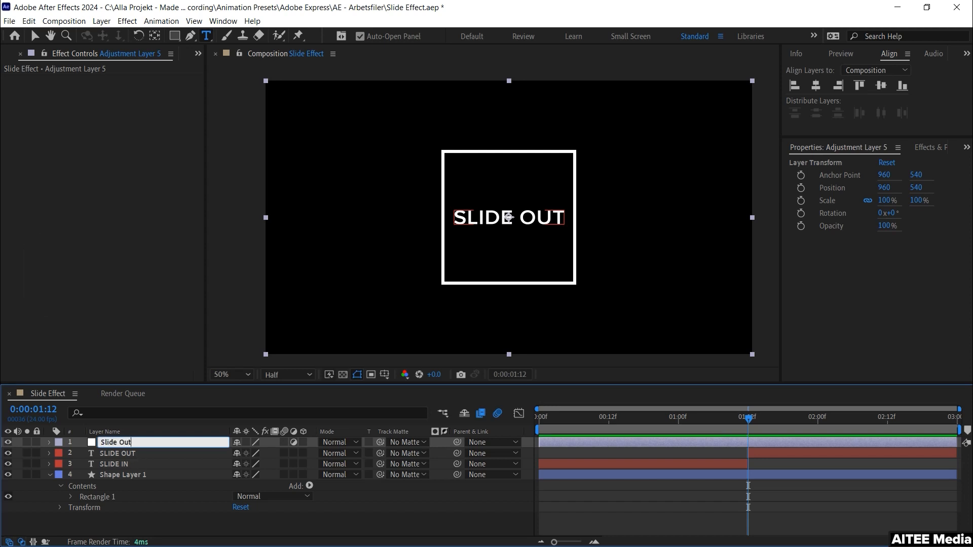
pyautogui.write('Slide Out')
pyautogui.press('Return')
pyautogui.moveTo(137, 443); pyautogui.dragTo(155, 516)
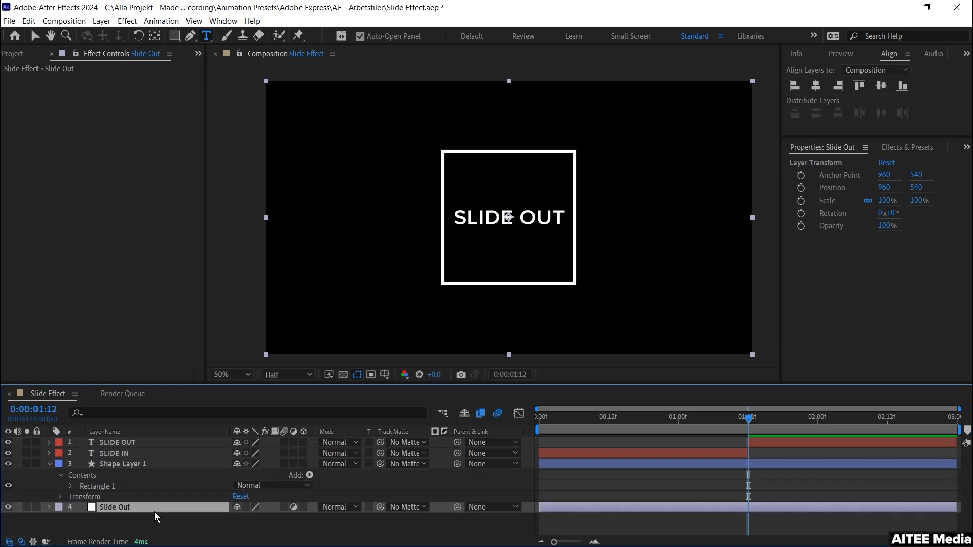
pyautogui.click(49, 464)
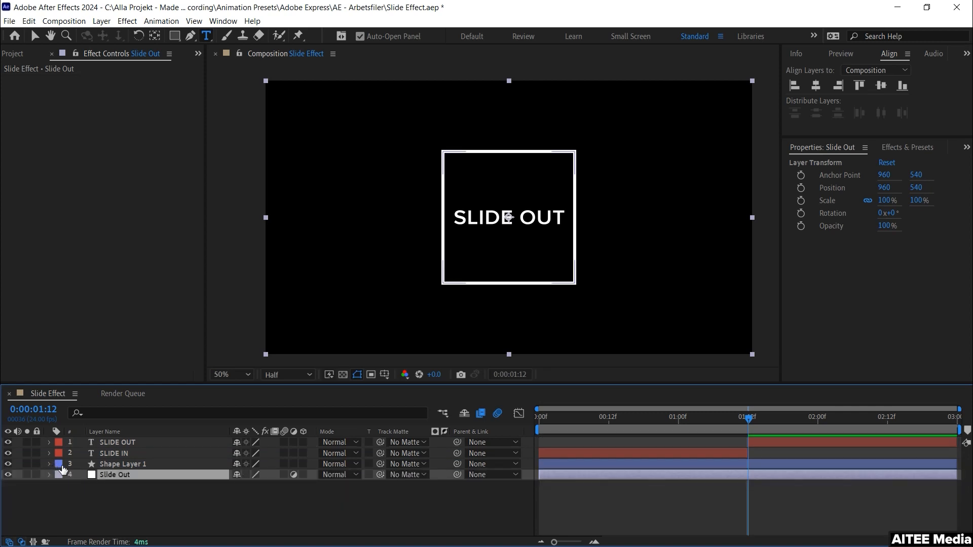
# Rename the shape layer as "Rectangle".
pyautogui.click(119, 464)
pyautogui.press('Return')
pyautogui.write('R')
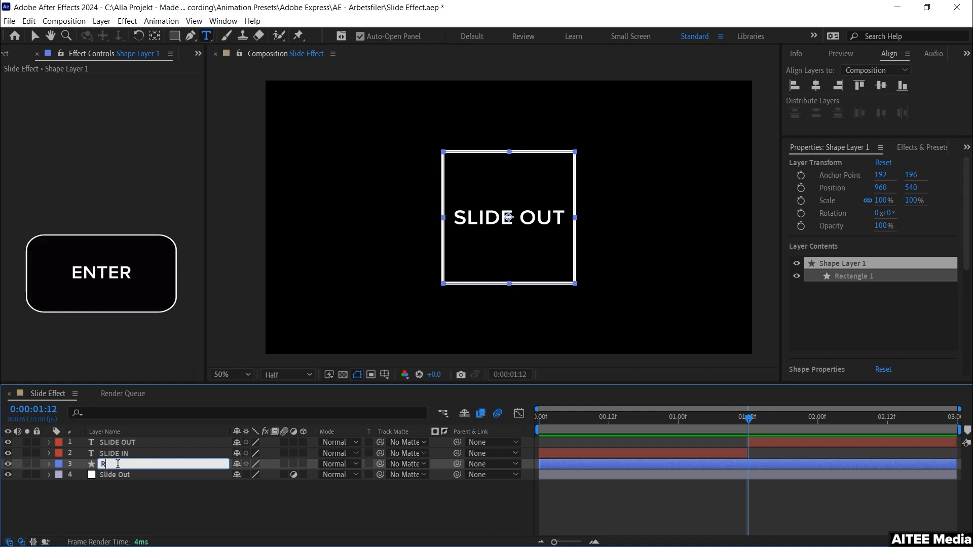
pyautogui.write('ectangle')
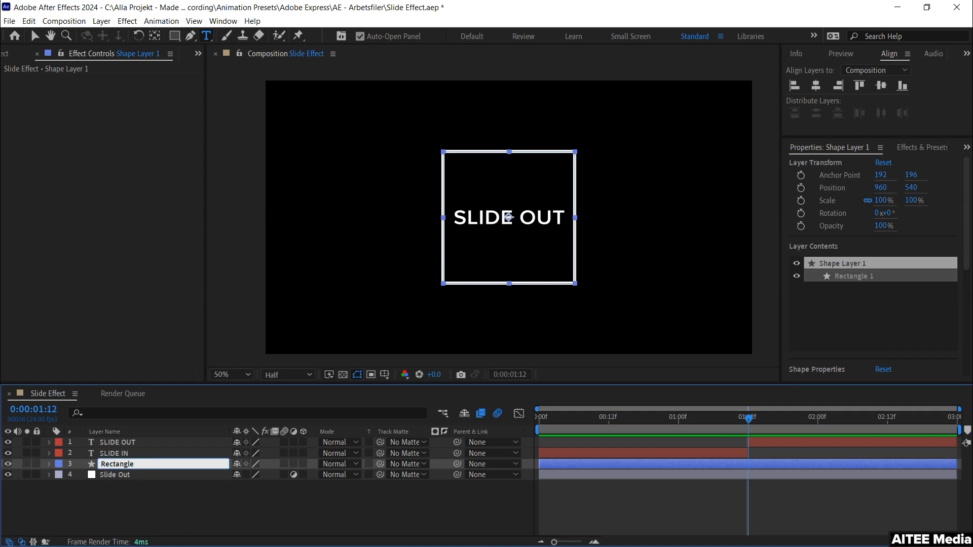
pyautogui.press('Return')
pyautogui.click(145, 494)
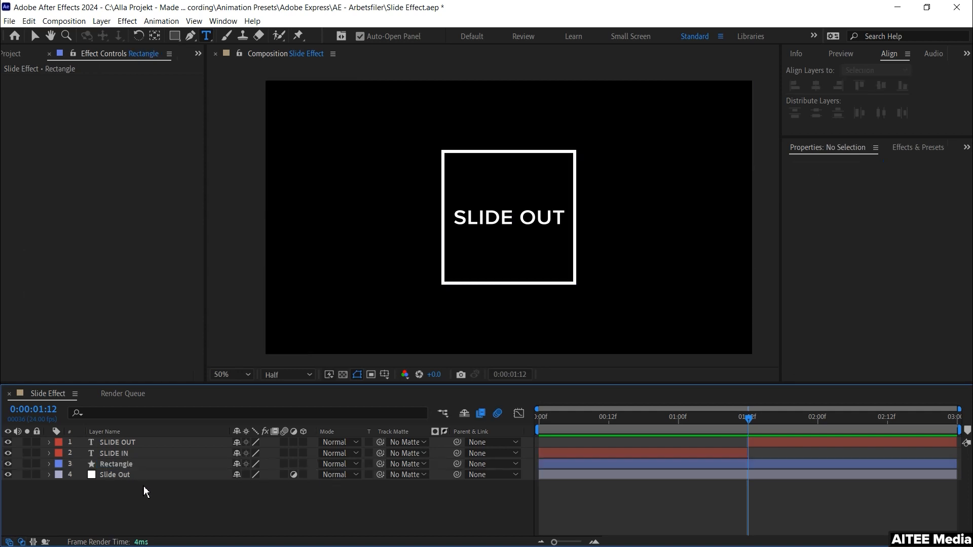
# Set the label colour of the SLIDE IN text layer to Green.
pyautogui.click(101, 454)
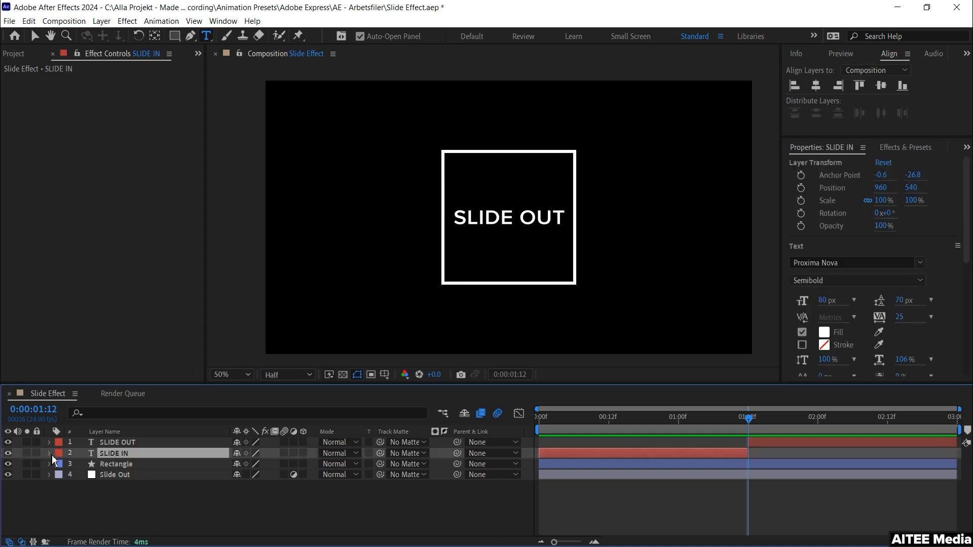
pyautogui.click(59, 454)
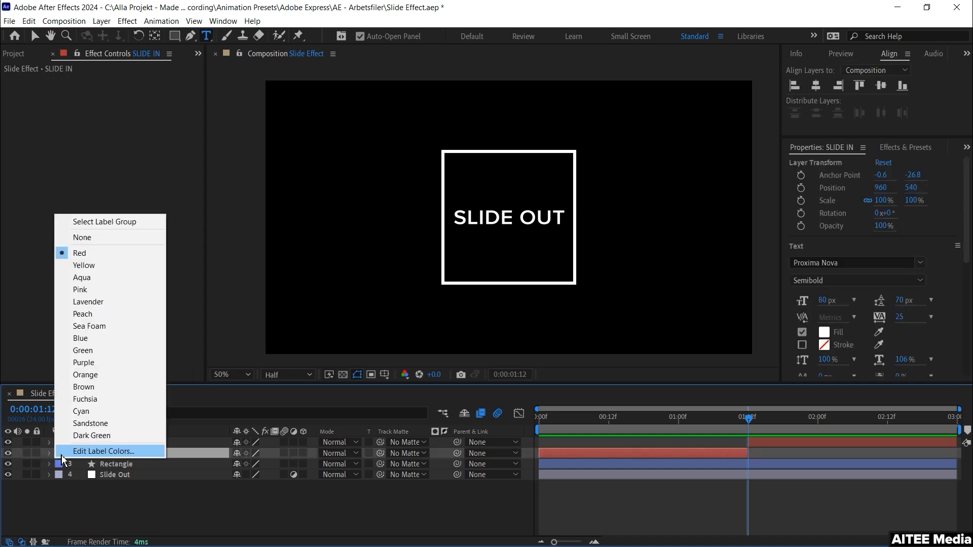
pyautogui.click(83, 351)
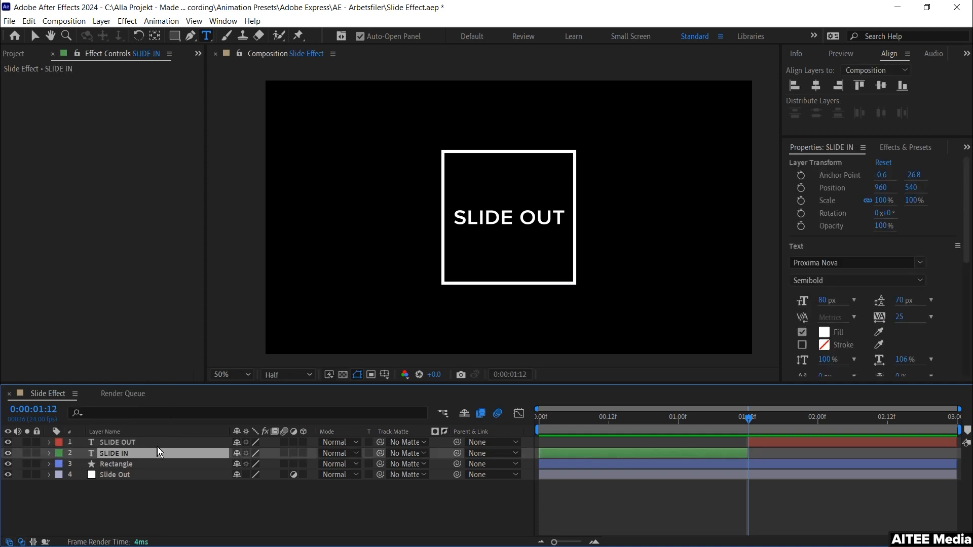
pyautogui.click(203, 513)
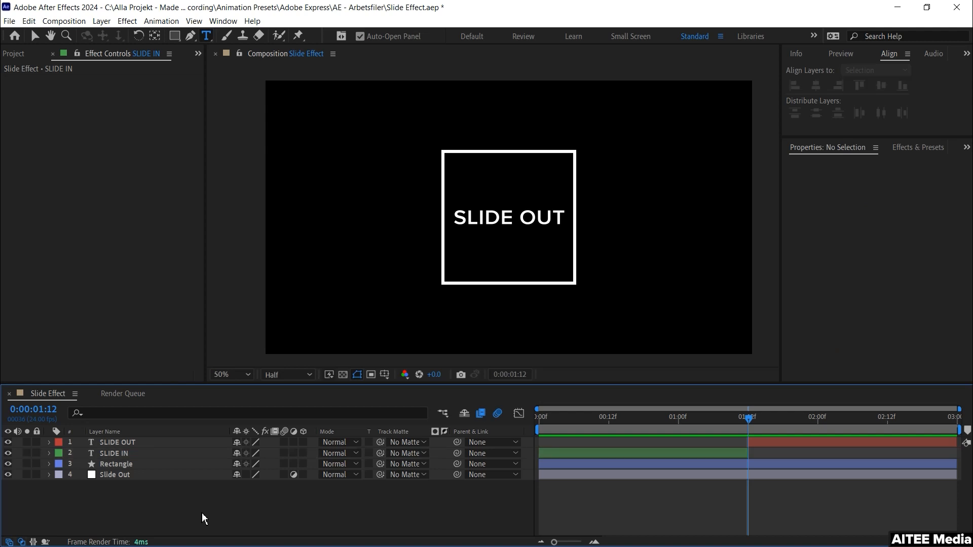
# Find the slide presets and apply the Adobe Express "Slide In" animation preset to the SLIDE IN text layer.
pyautogui.click(922, 148)
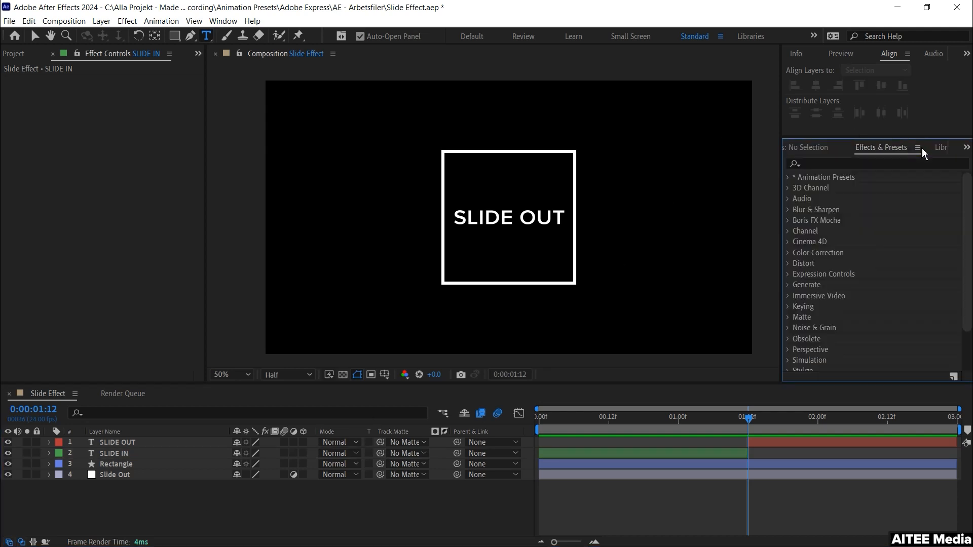
pyautogui.click(816, 161)
pyautogui.write('slide')
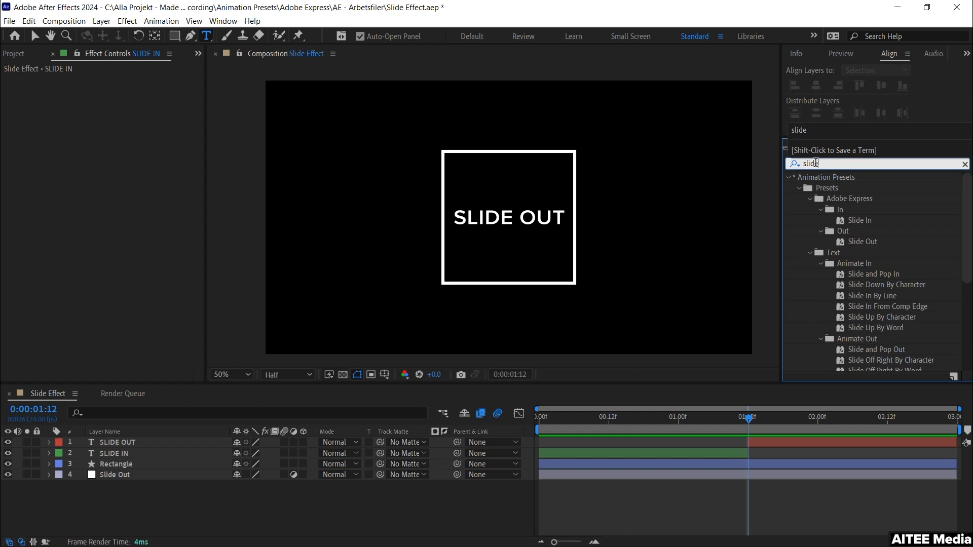
pyautogui.click(859, 221)
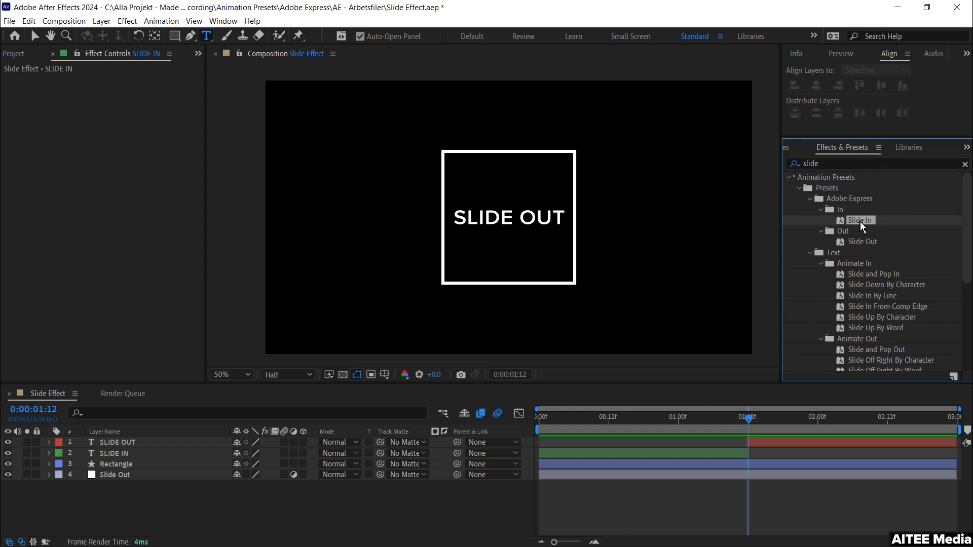
pyautogui.moveTo(860, 221); pyautogui.dragTo(127, 457)
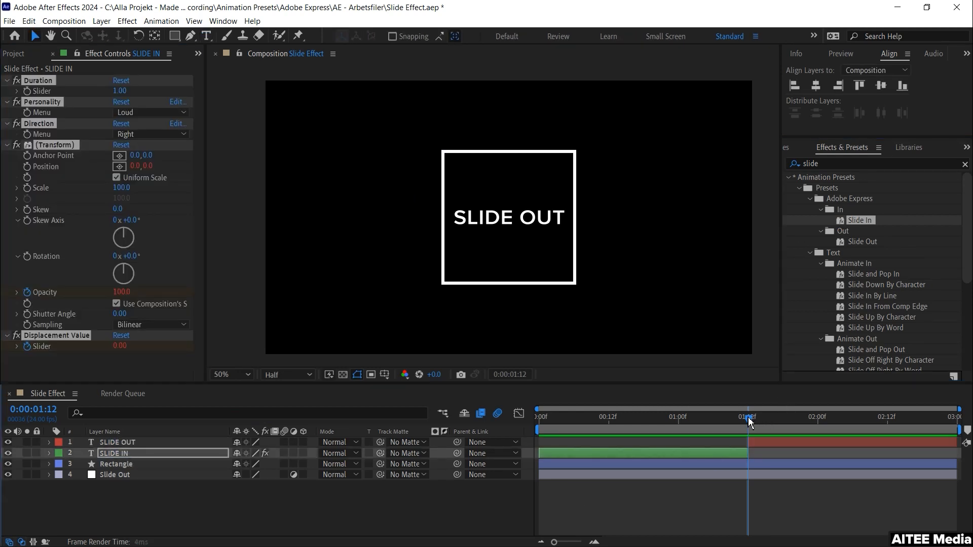
# Check the direction options of the SLIDE IN layer's preset, keeping Right, and scrub through its animation.
pyautogui.moveTo(748, 418); pyautogui.dragTo(579, 421)
pyautogui.click(146, 134)
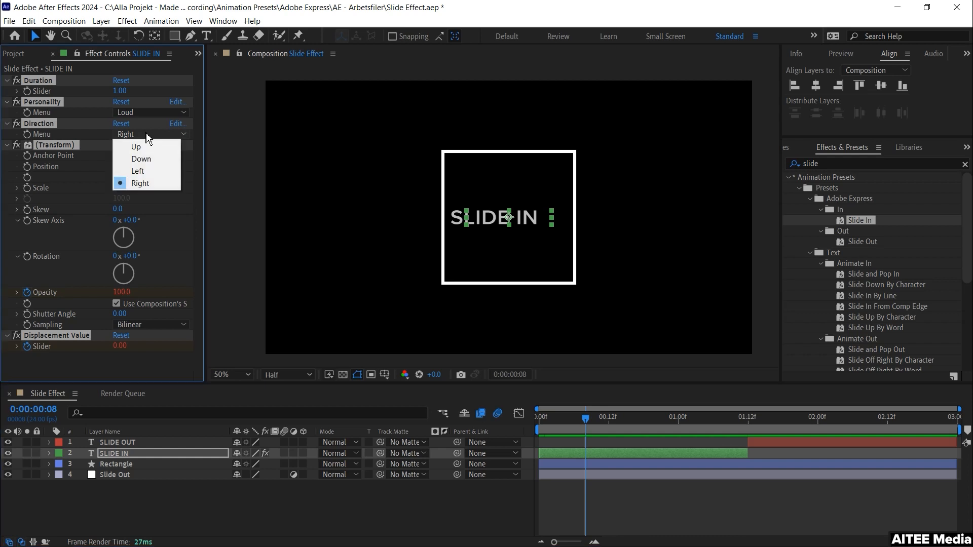
pyautogui.click(143, 183)
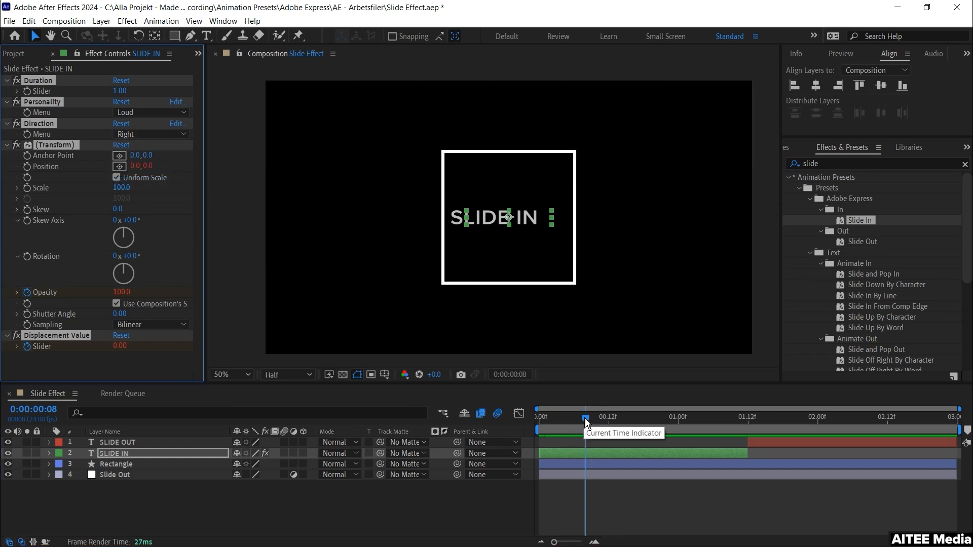
pyautogui.moveTo(584, 419); pyautogui.dragTo(737, 425)
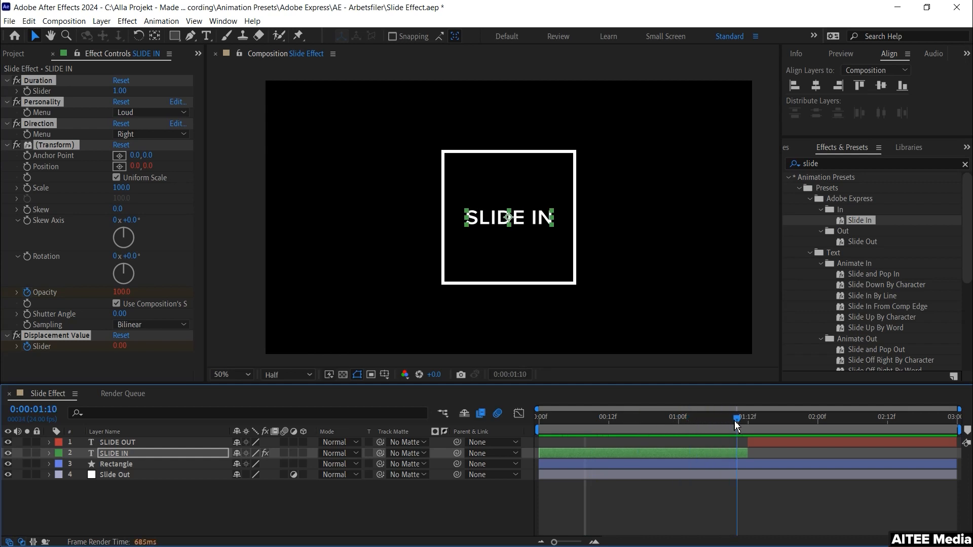
pyautogui.click(500, 490)
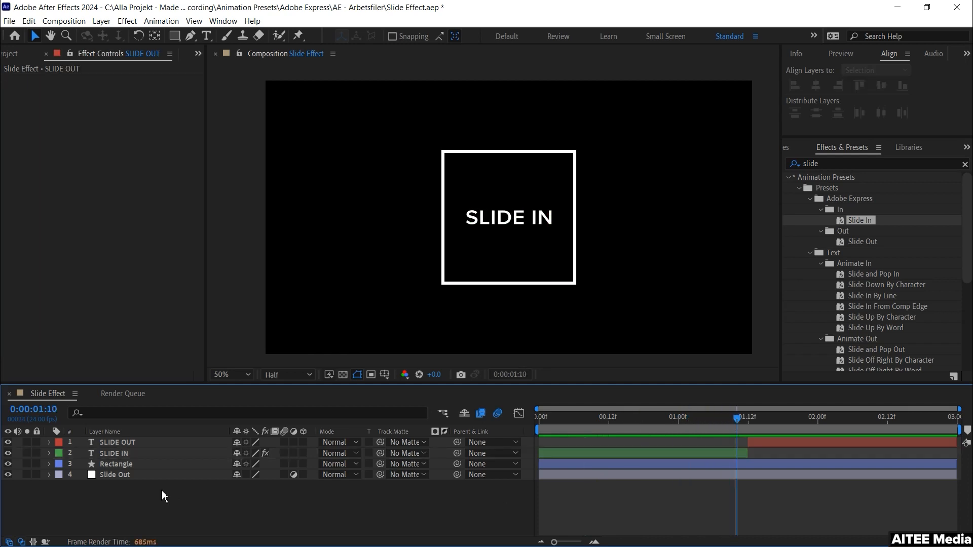
pyautogui.click(127, 463)
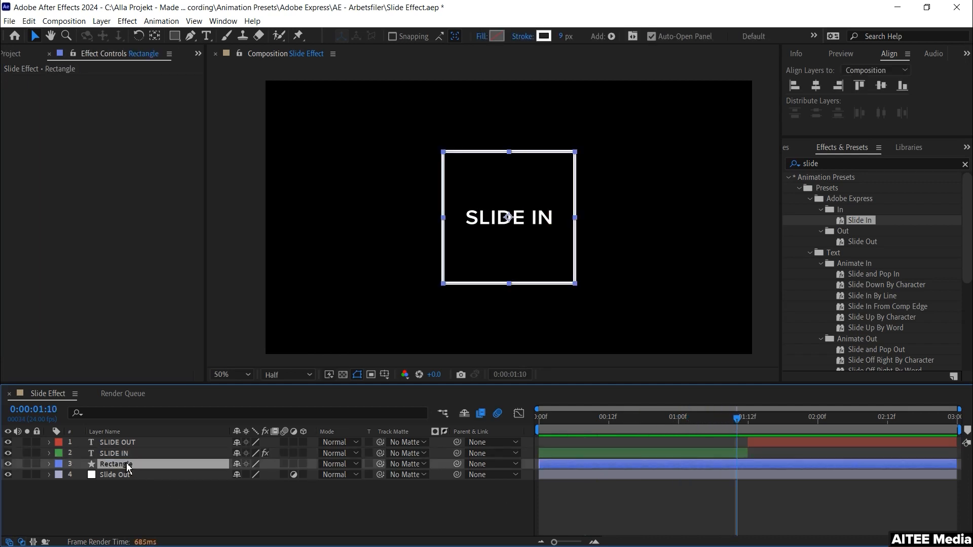
pyautogui.keyDown('alt'); pyautogui.click(497, 36); pyautogui.keyUp('alt')
# Set an opacity keyframe of 0% on the SLIDE IN text layer at 0:00:01:12.
pyautogui.click(125, 454)
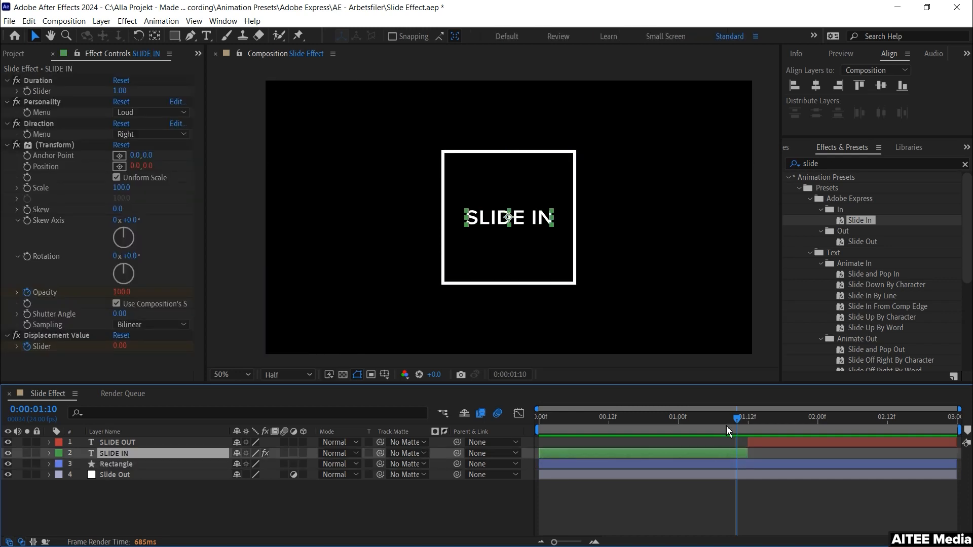
pyautogui.moveTo(744, 419); pyautogui.dragTo(749, 418)
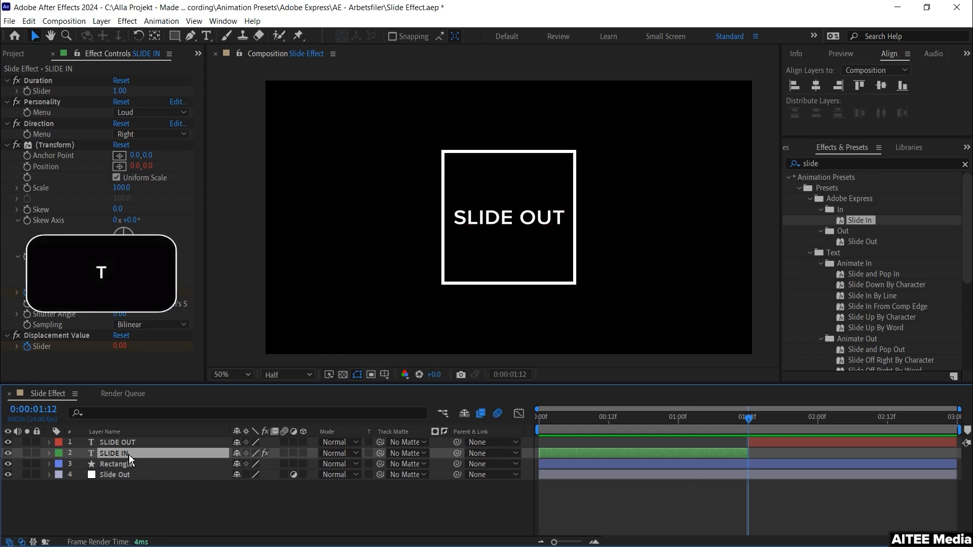
pyautogui.press('t')
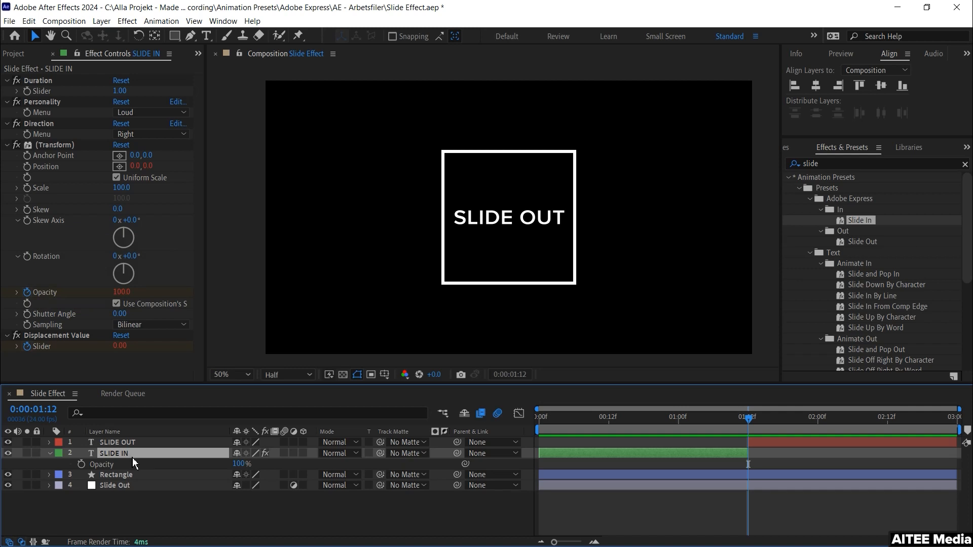
pyautogui.click(241, 464)
pyautogui.write('0')
pyautogui.press('Return')
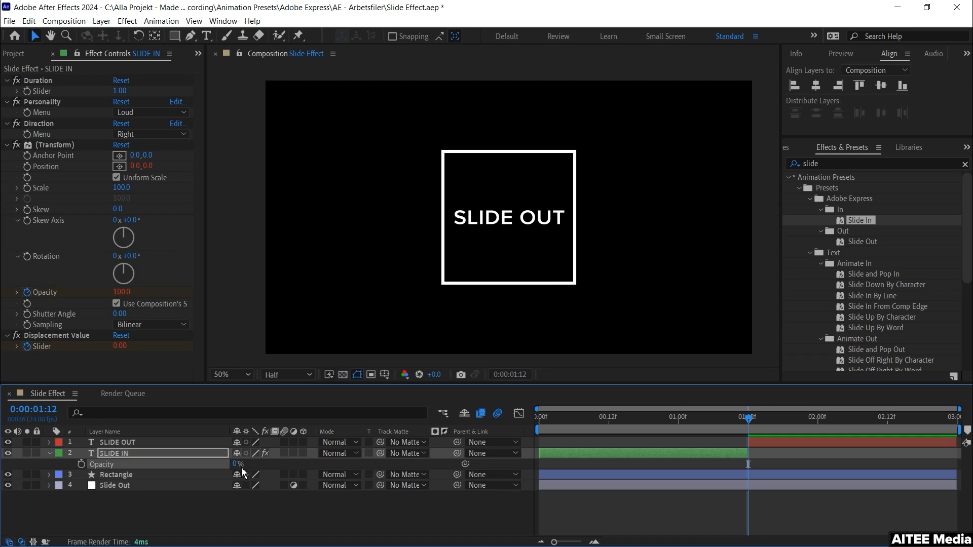
pyautogui.click(81, 465)
# Add an opacity keyframe of 100% to the SLIDE IN text layer three frames earlier, at 0:00:01:09.
pyautogui.hotkey('ctrl', 'Left')
pyautogui.hotkey('ctrl', 'Left')
pyautogui.hotkey('ctrl', 'Left')
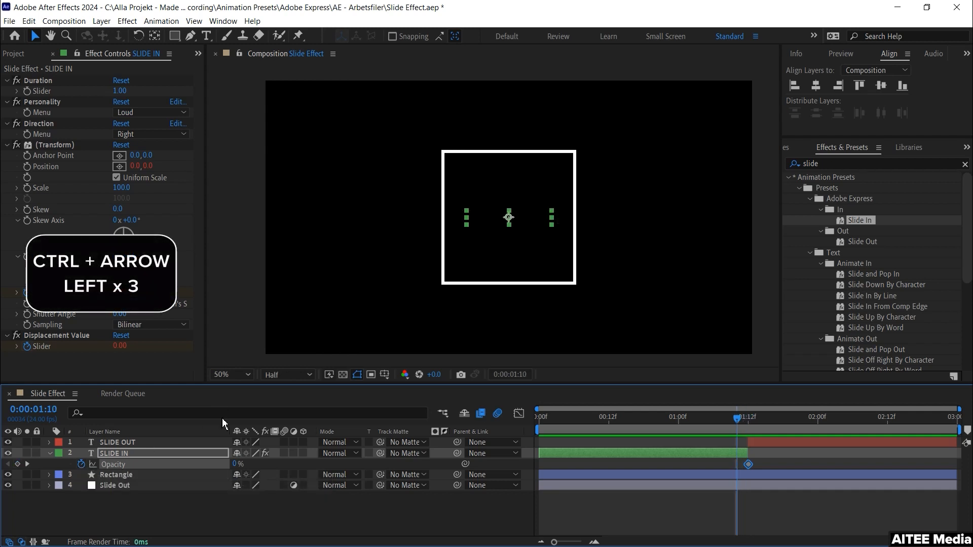
pyautogui.hotkey('ctrl', 'Left')
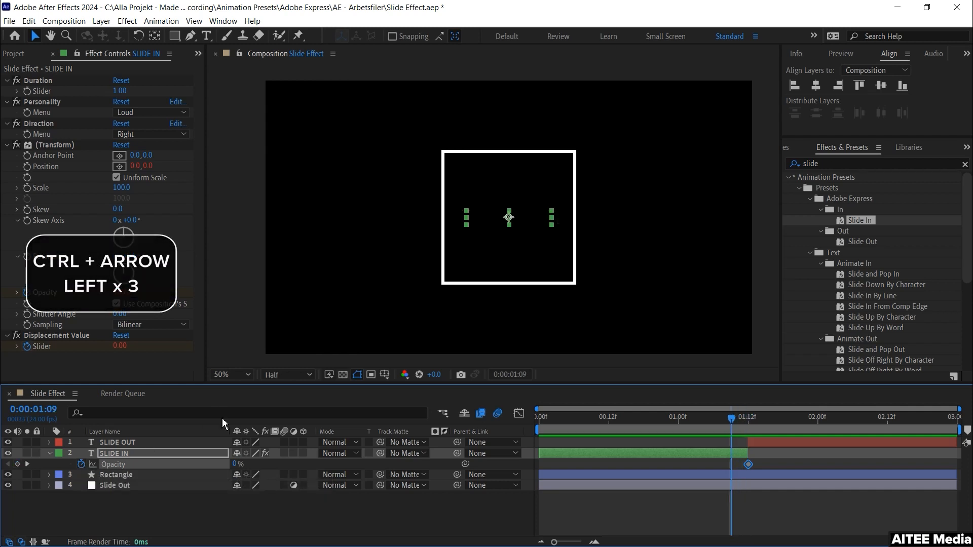
pyautogui.click(235, 464)
pyautogui.write('100')
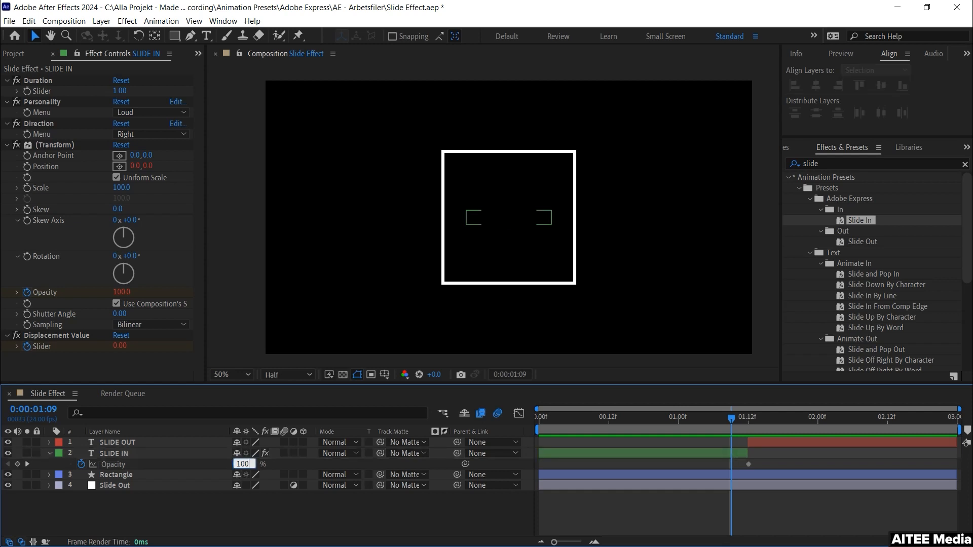
pyautogui.press('Return')
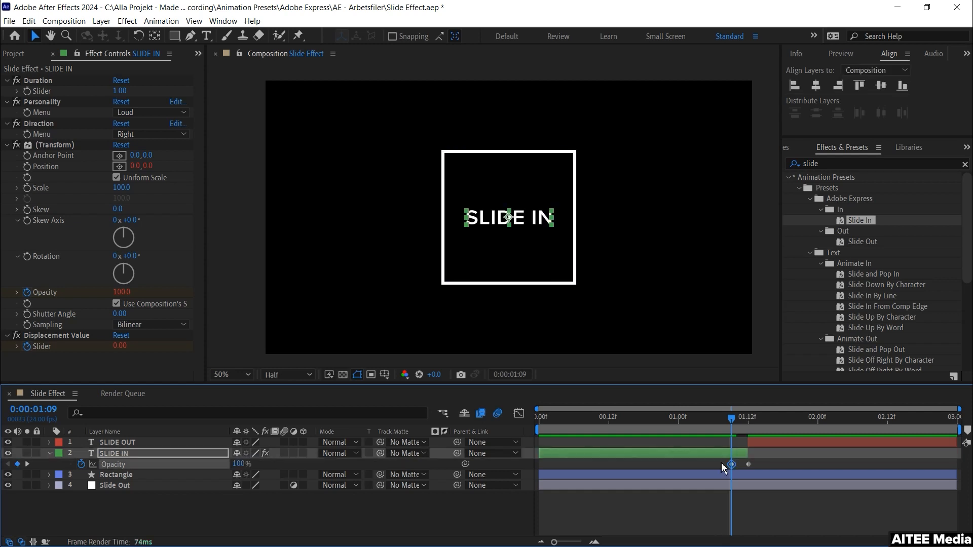
# Set an opacity keyframe of 0% on the SLIDE OUT text layer at 0:00:01:12.
pyautogui.click(749, 419)
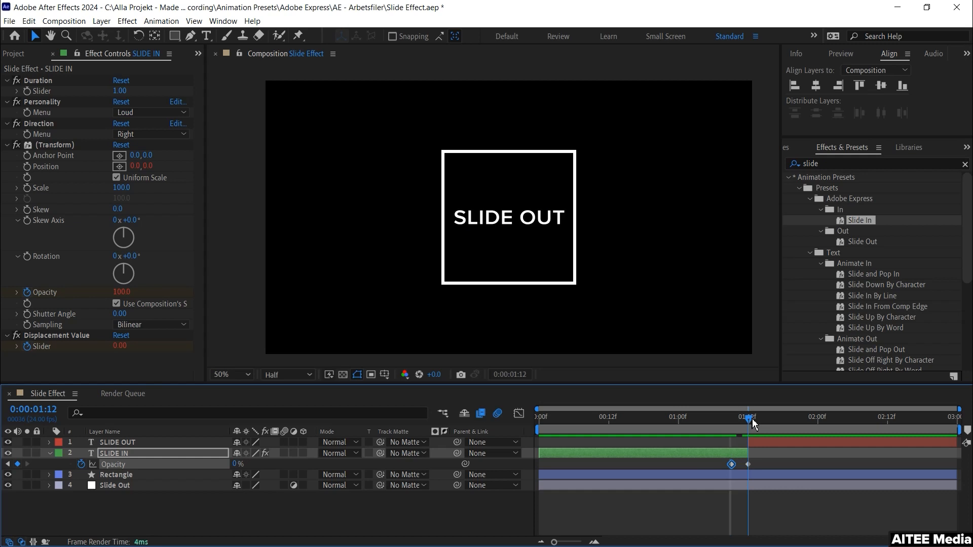
pyautogui.click(759, 441)
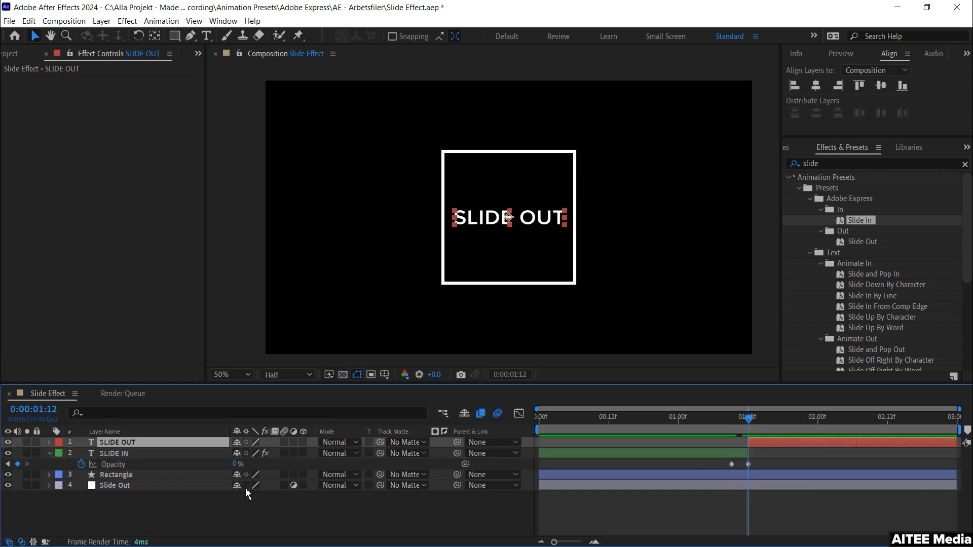
pyautogui.press('t')
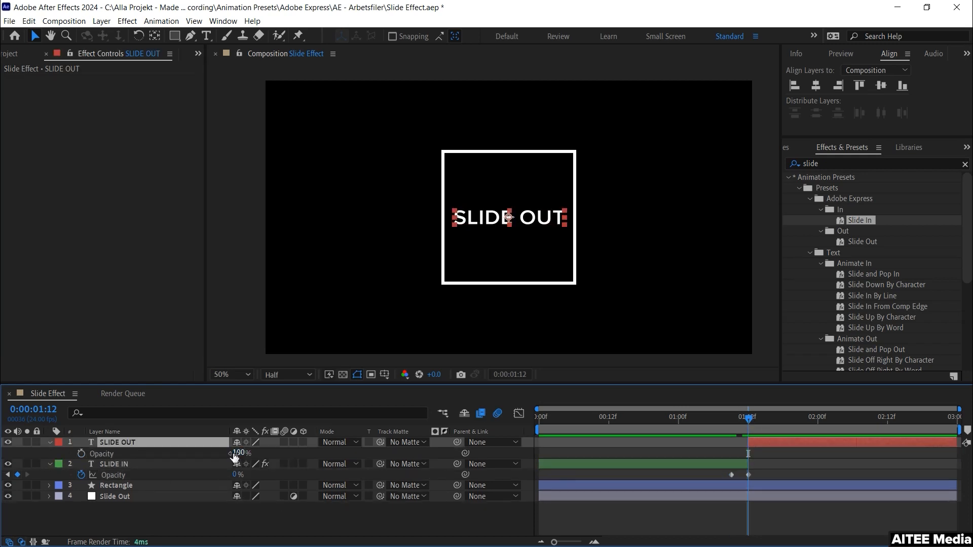
pyautogui.click(81, 454)
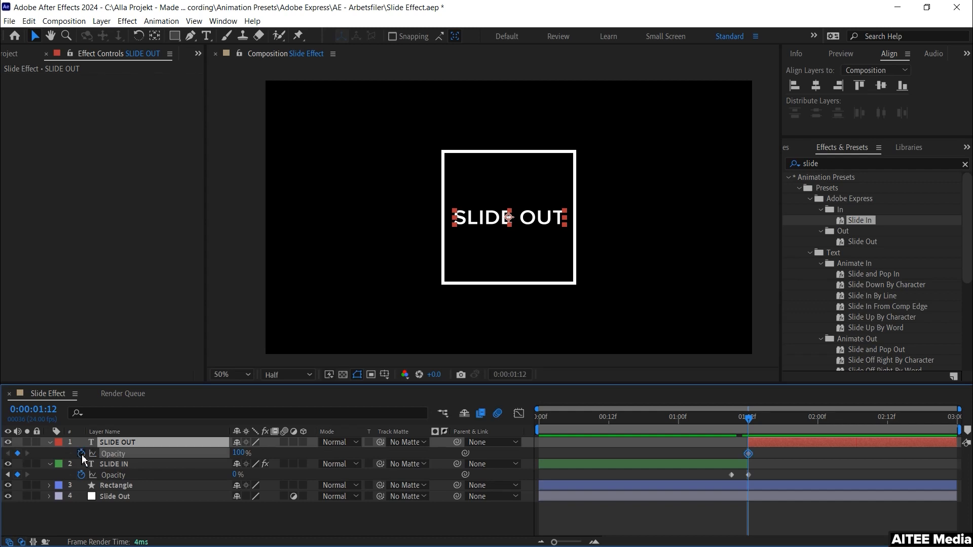
pyautogui.click(242, 453)
pyautogui.write('0')
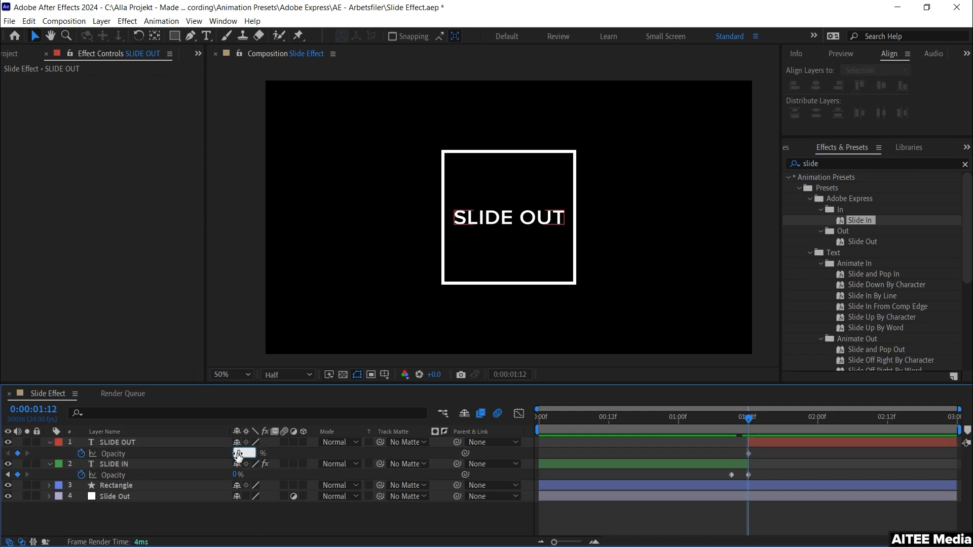
pyautogui.press('Return')
# Add an opacity keyframe of 100% to the SLIDE OUT text layer three frames further on, at 0:00:01:15.
pyautogui.hotkey('ctrl', 'Right')
pyautogui.hotkey('ctrl', 'Right')
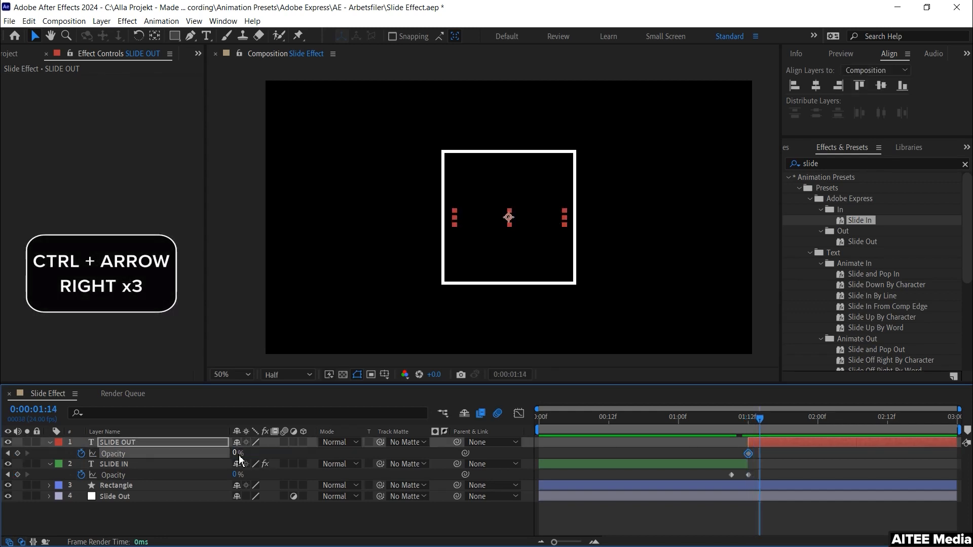
pyautogui.hotkey('ctrl', 'Right')
pyautogui.click(235, 454)
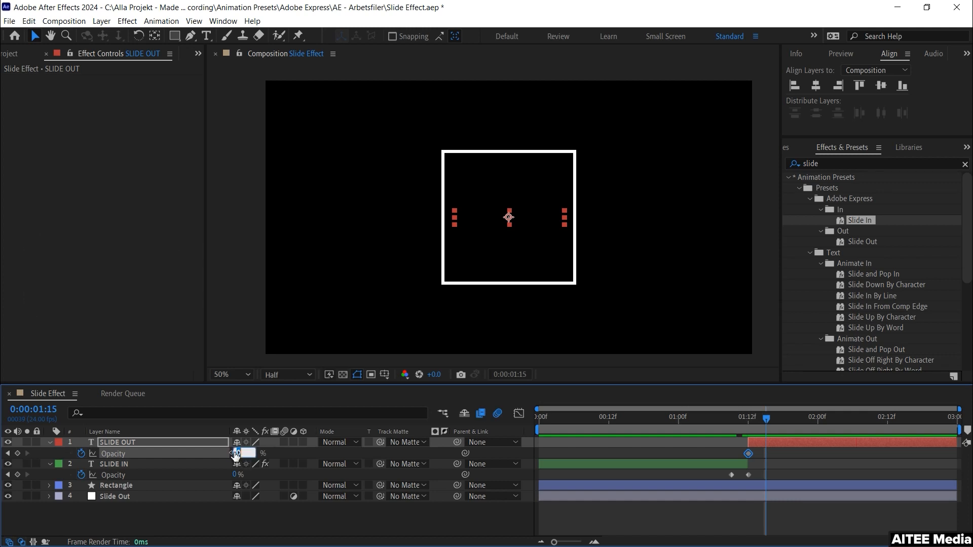
pyautogui.write('100')
pyautogui.press('Return')
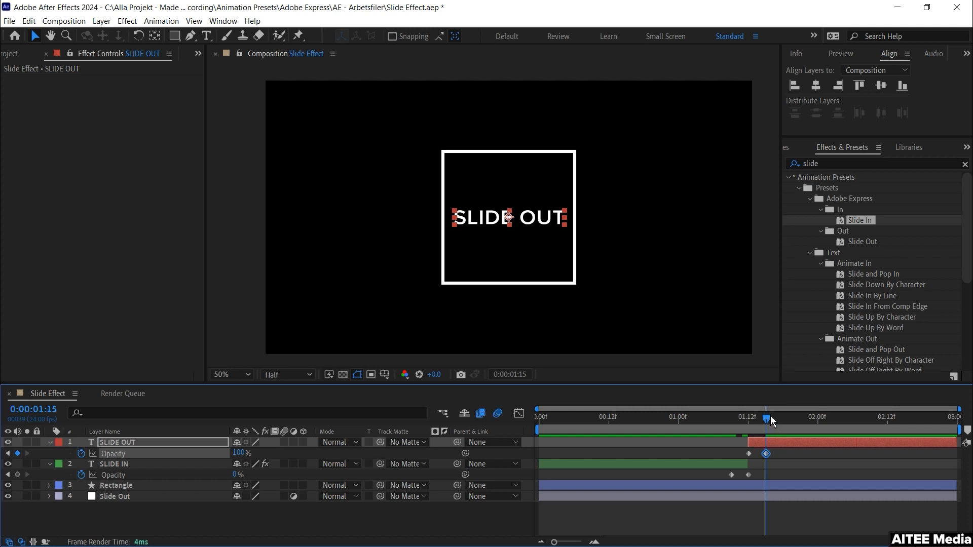
# At 0:00:00:15, draw a rectangular mask on the Rectangle layer across the square's left edge, matching the height of the SLIDE IN text.
pyautogui.moveTo(770, 419); pyautogui.dragTo(627, 428)
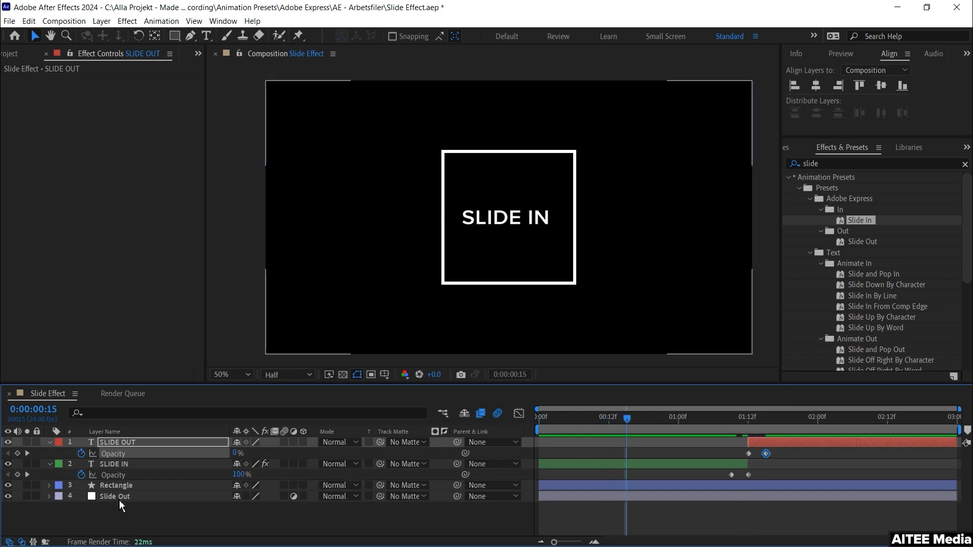
pyautogui.click(119, 485)
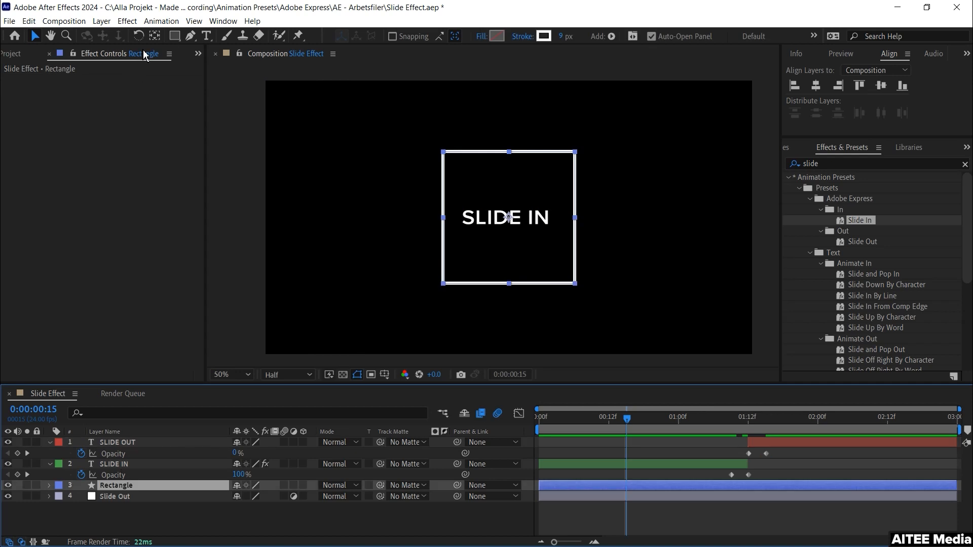
pyautogui.click(174, 38)
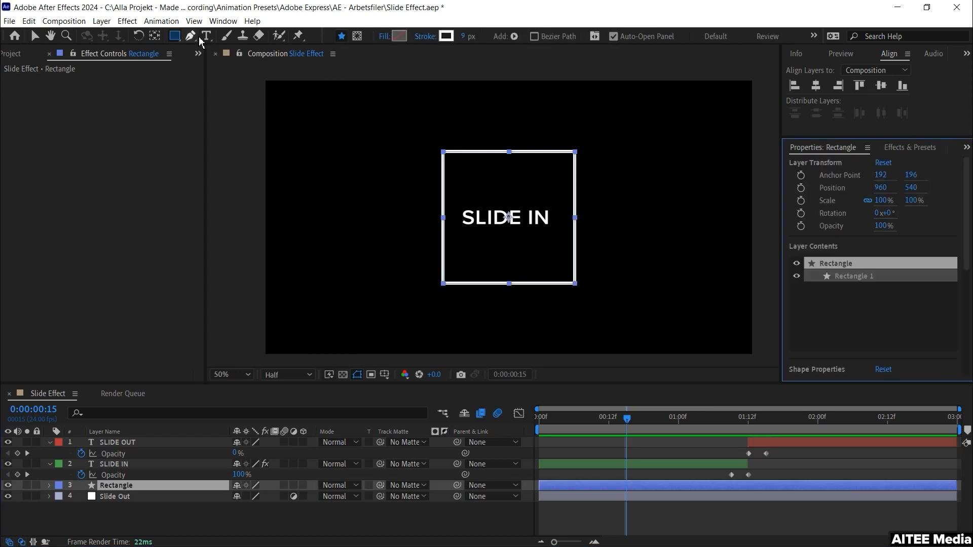
pyautogui.click(359, 37)
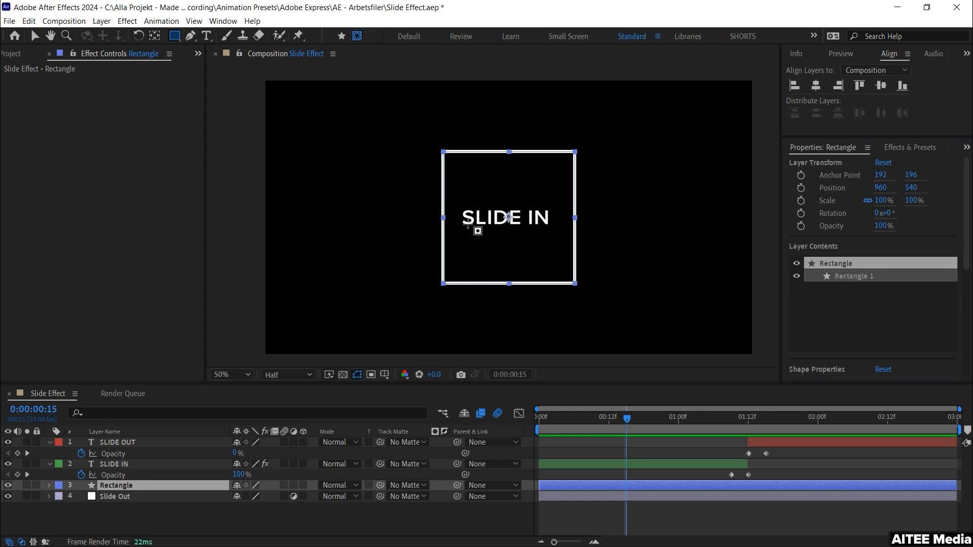
pyautogui.scroll(1, 468, 222)
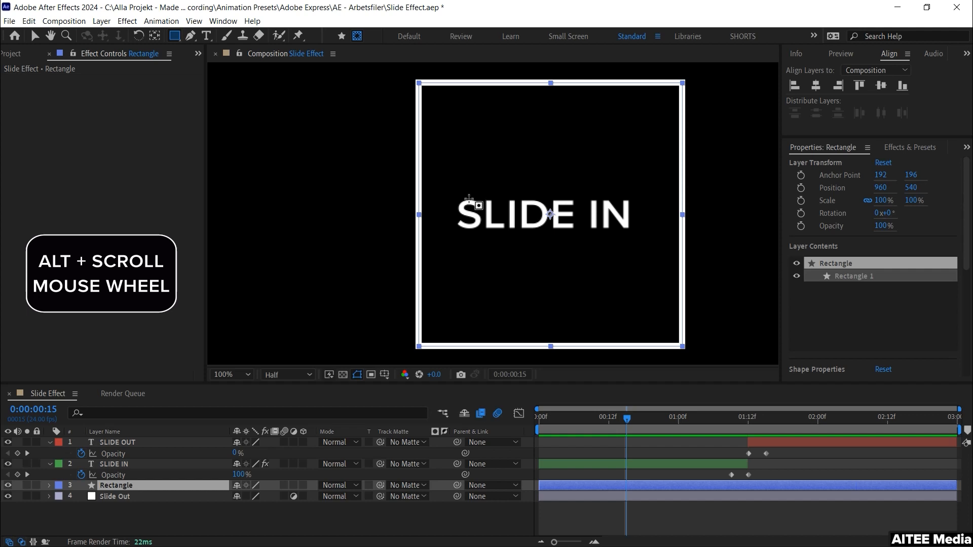
pyautogui.scroll(1, 469, 199)
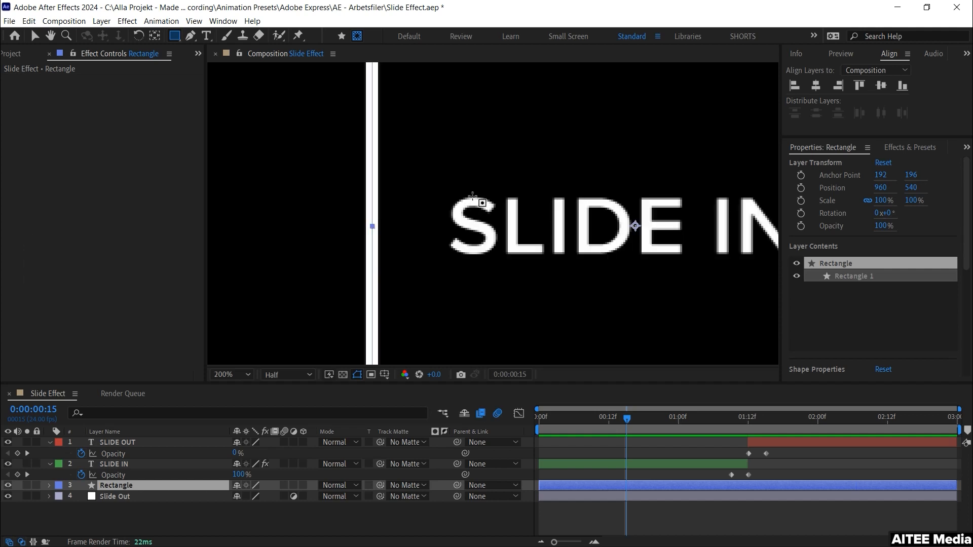
pyautogui.moveTo(471, 196); pyautogui.dragTo(381, 262)
pyautogui.moveTo(356, 258); pyautogui.dragTo(359, 256)
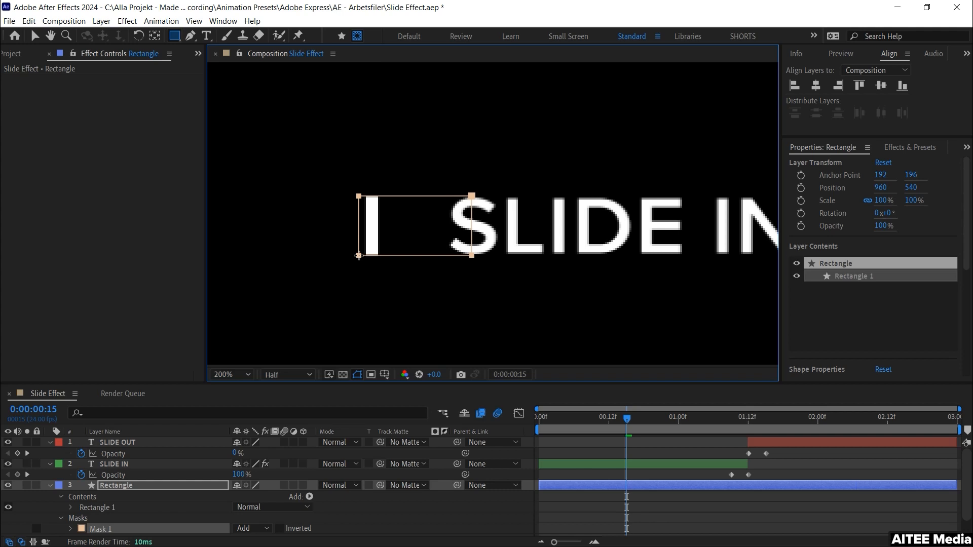
# Invert the Rectangle layer's mask to cut a gap in the square's left edge, and deselect the layer.
pyautogui.scroll(-1, 131, 493)
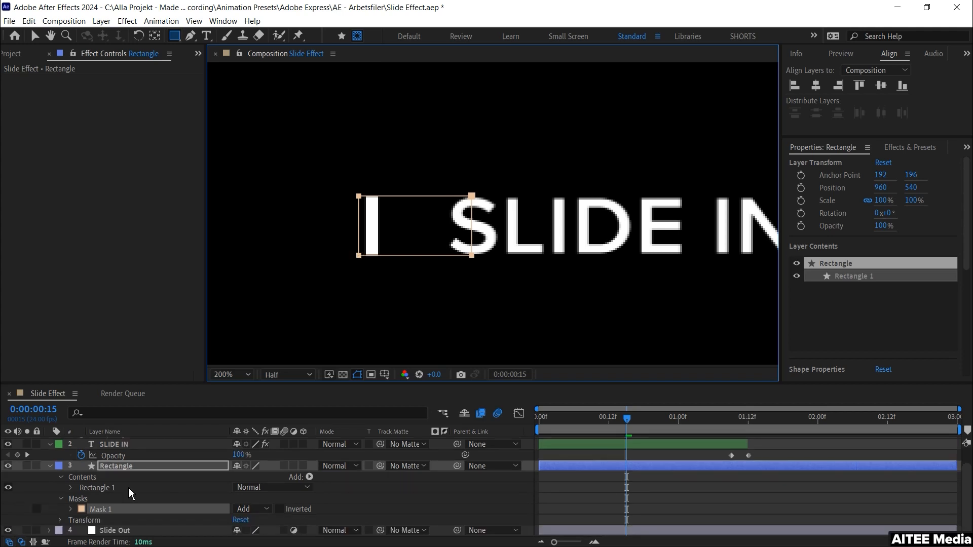
pyautogui.click(281, 511)
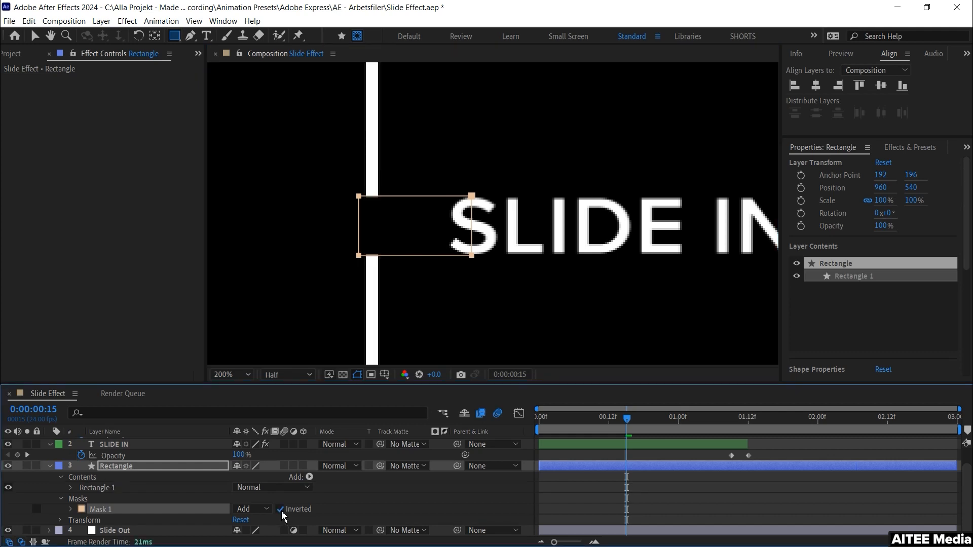
pyautogui.click(543, 395)
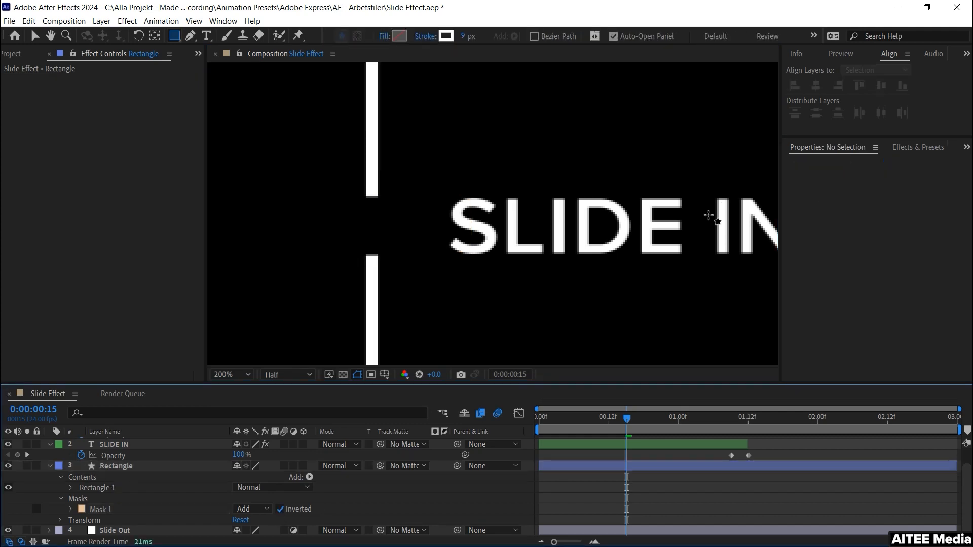
# Collapse the expanded properties of all four layers in the Slide Effect timeline.
pyautogui.scroll(-2, 621, 205)
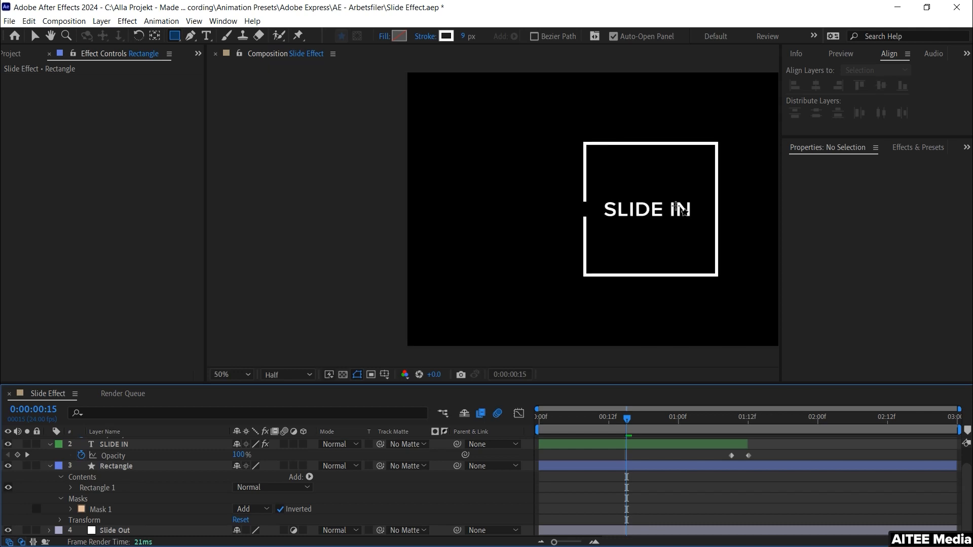
pyautogui.press('h')
pyautogui.moveTo(624, 243); pyautogui.dragTo(534, 248)
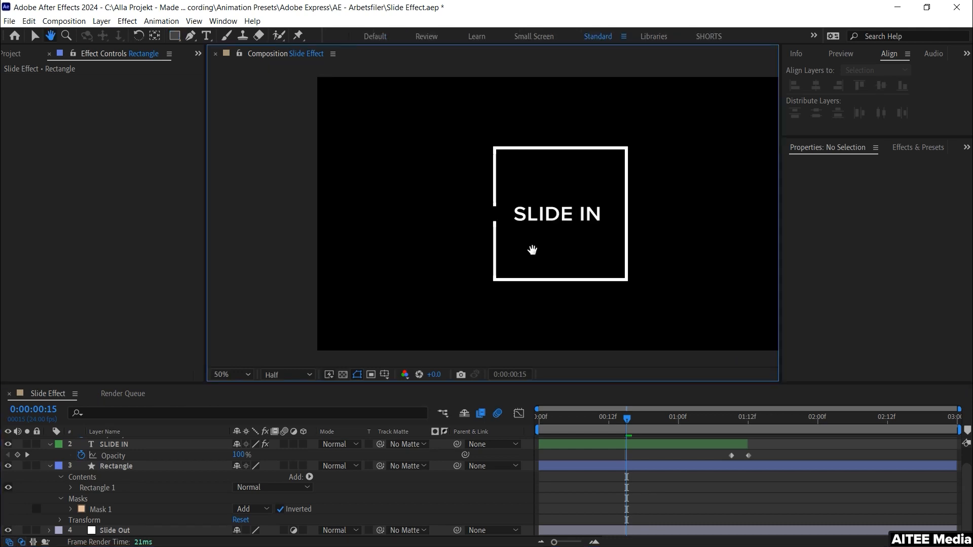
pyautogui.click(232, 375)
pyautogui.click(254, 148)
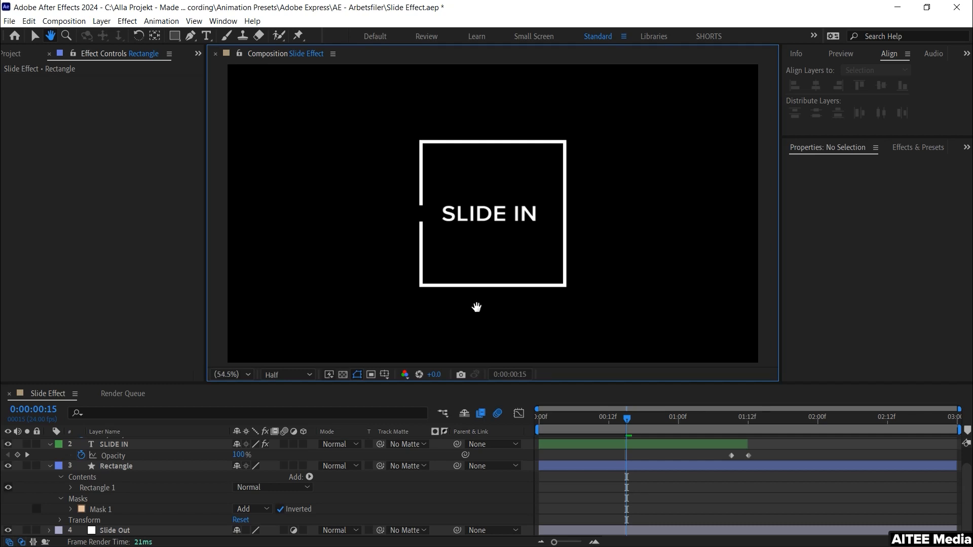
pyautogui.press('v')
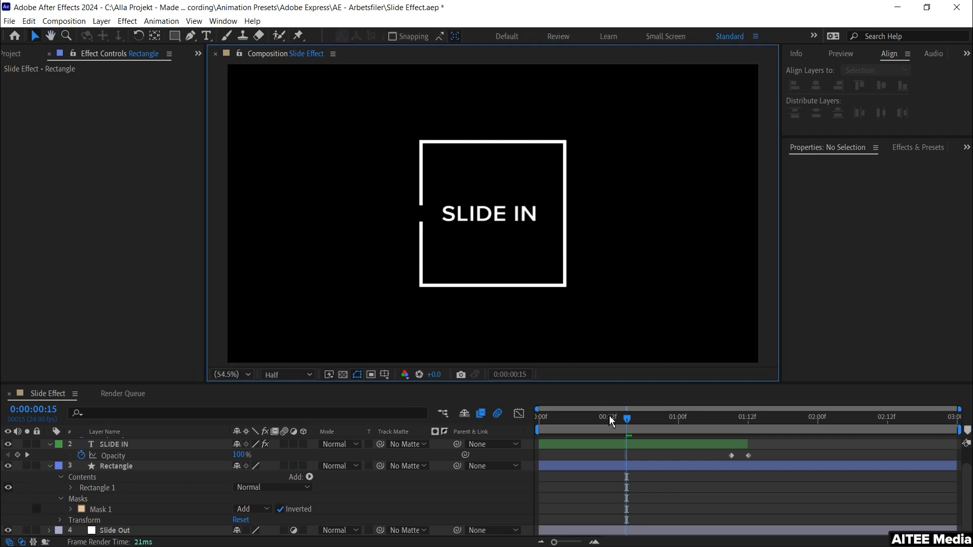
pyautogui.click(174, 458)
pyautogui.hotkey('ctrl', 'a')
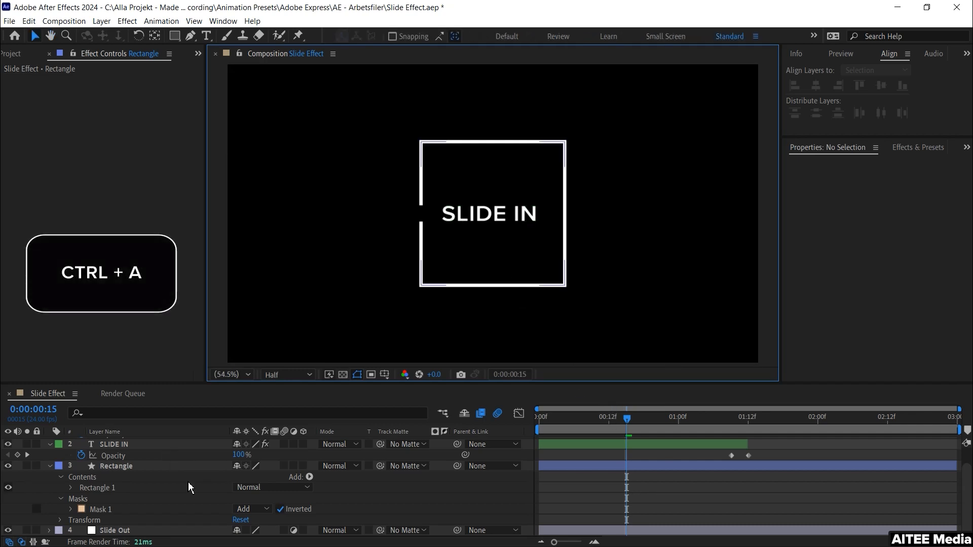
pyautogui.click(188, 482)
pyautogui.hotkey('ctrl', 'a')
pyautogui.press('u')
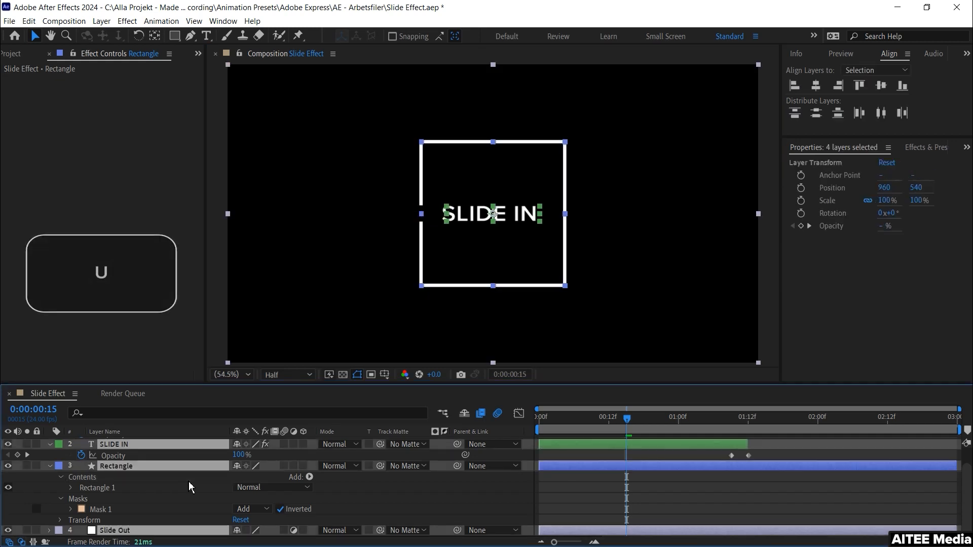
pyautogui.click(194, 487)
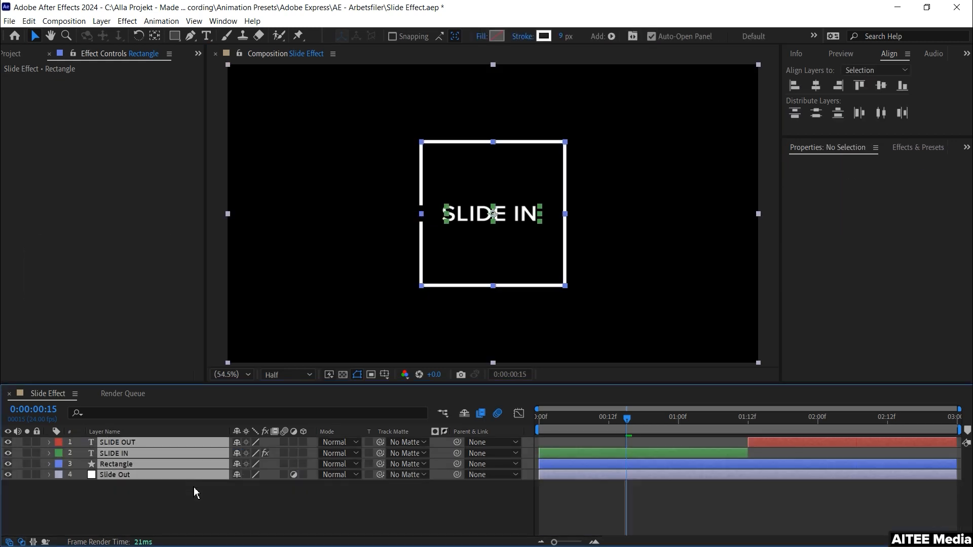
# Apply the Adobe Express Slide In preset to the Rectangle layer, and show its effect settings.
pyautogui.moveTo(637, 412); pyautogui.dragTo(660, 424)
pyautogui.click(713, 467)
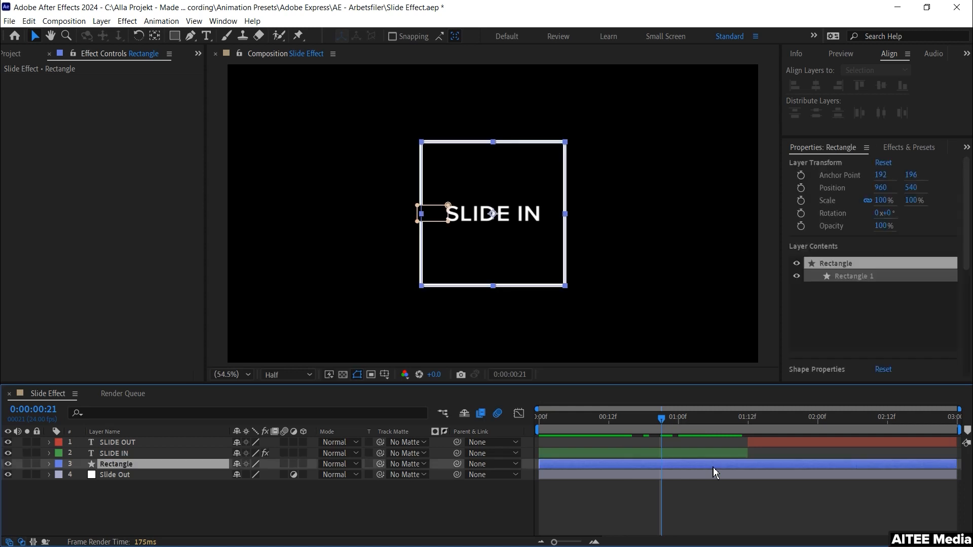
pyautogui.click(898, 153)
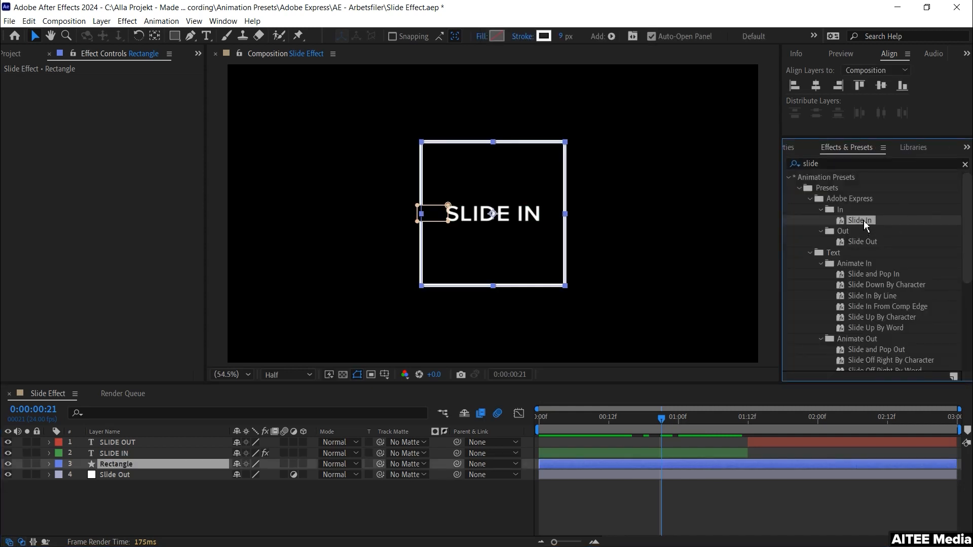
pyautogui.moveTo(860, 221); pyautogui.dragTo(131, 464)
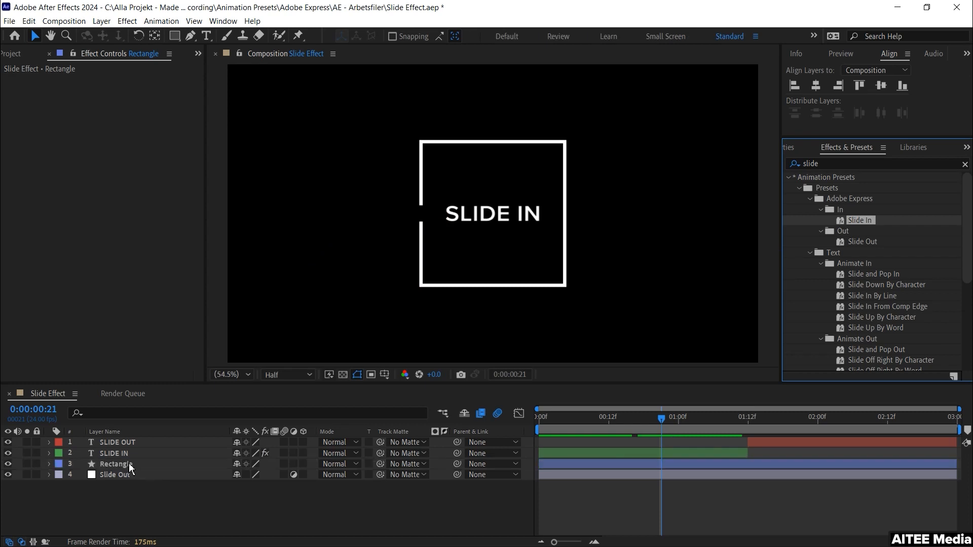
pyautogui.click(127, 464)
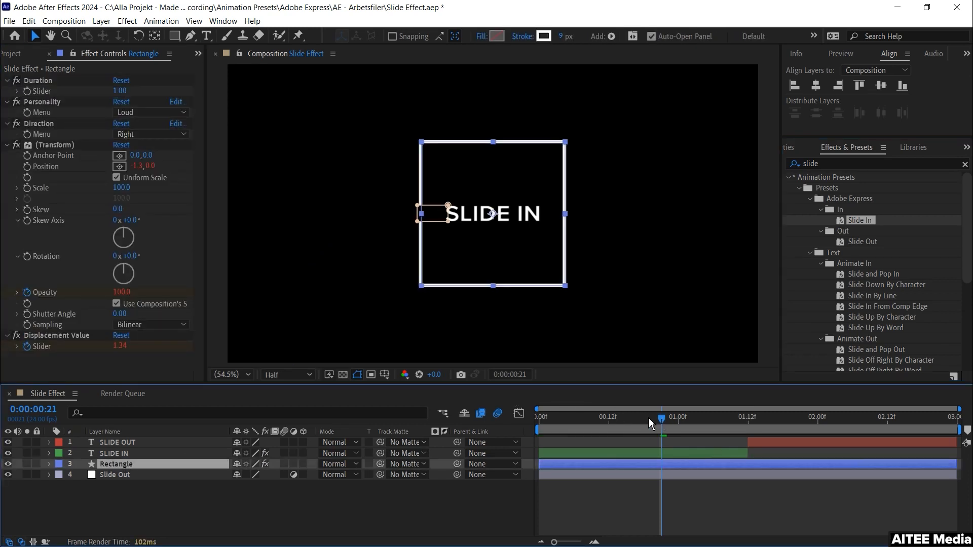
# Set the slide-in direction of the Rectangle layer to Left, and scrub through the animation to check it.
pyautogui.moveTo(651, 424); pyautogui.dragTo(616, 424)
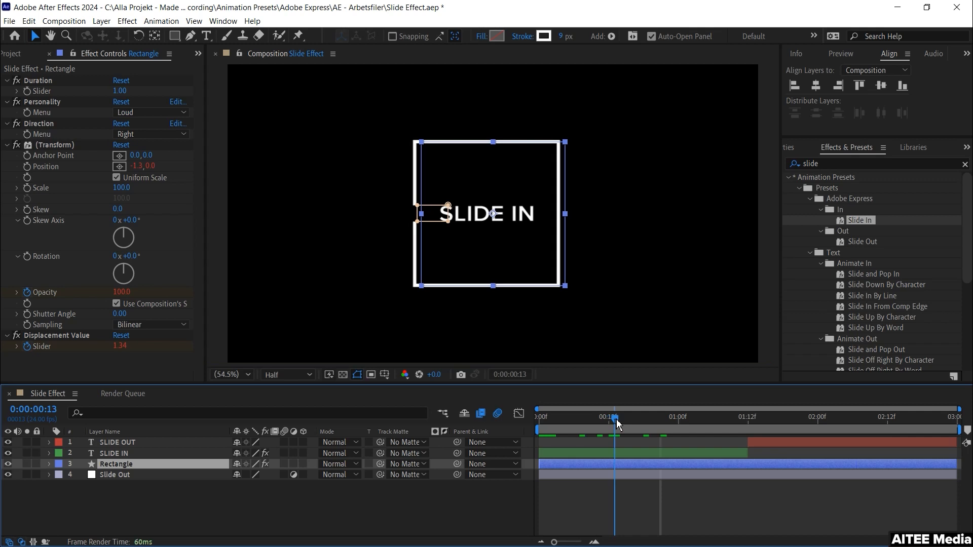
pyautogui.click(150, 134)
pyautogui.click(152, 174)
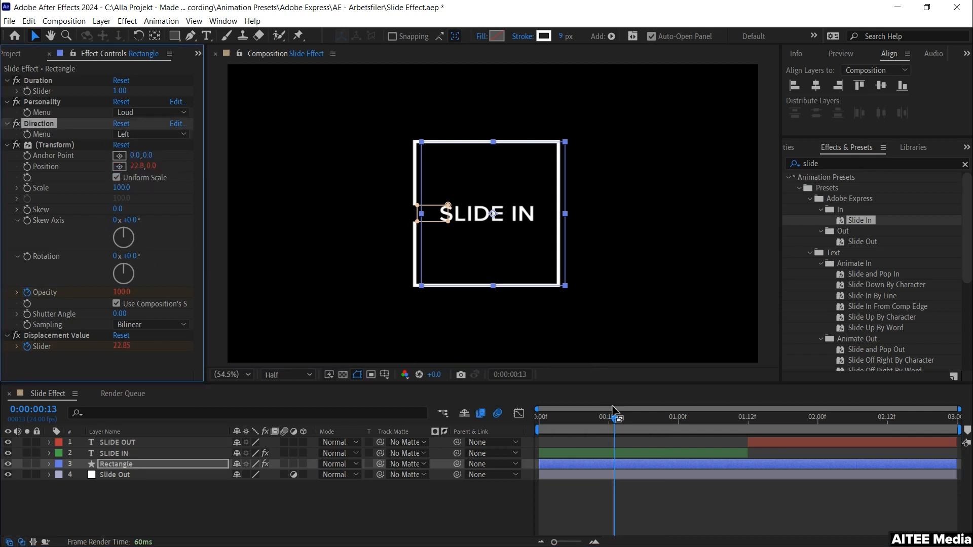
pyautogui.moveTo(614, 416); pyautogui.dragTo(873, 439)
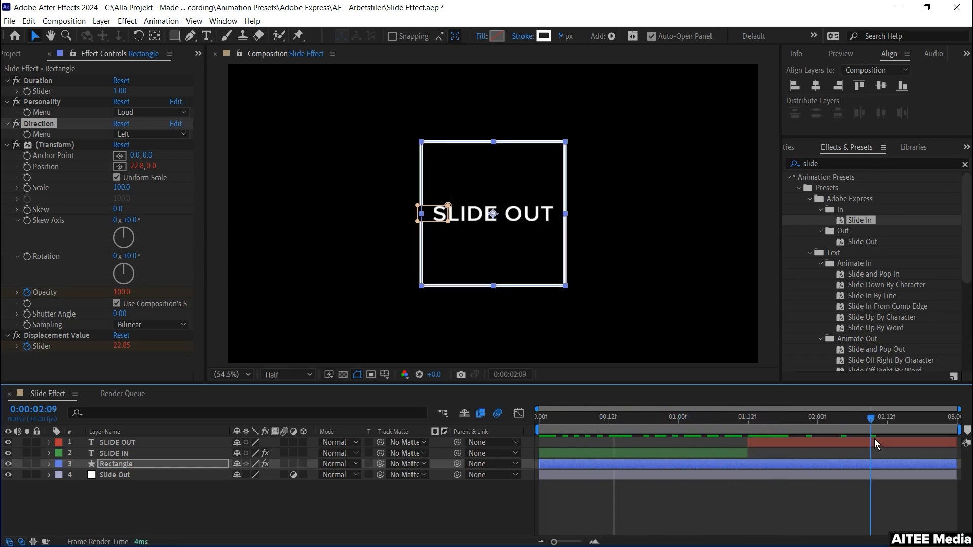
# Apply the Adobe Express Slide Out preset to the SLIDE OUT text layer, and set its direction to Right.
pyautogui.click(860, 241)
pyautogui.moveTo(866, 242); pyautogui.dragTo(849, 445)
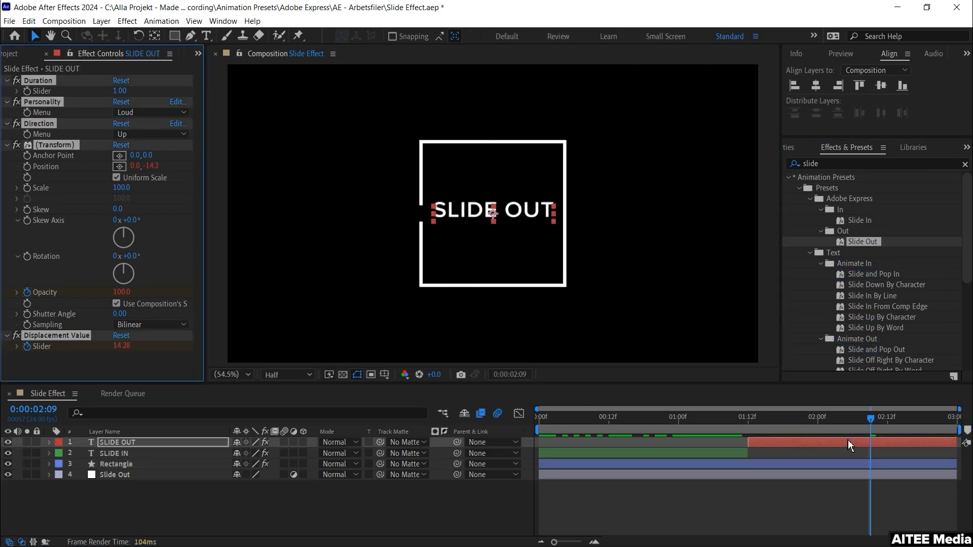
pyautogui.click(169, 134)
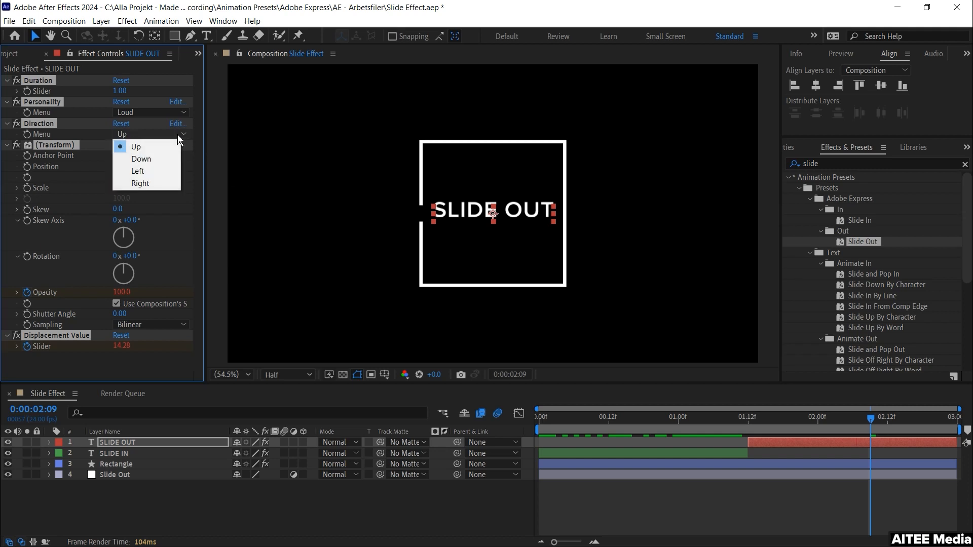
pyautogui.click(165, 183)
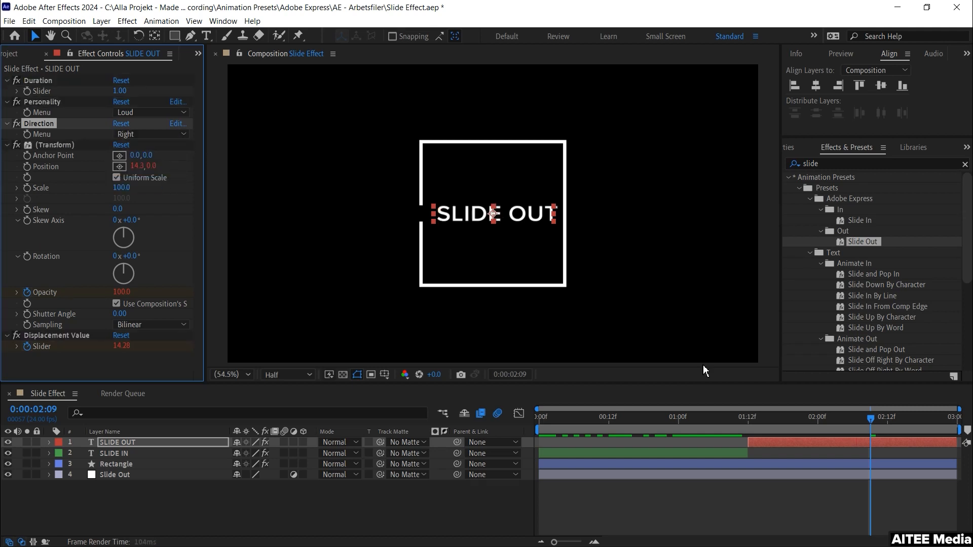
pyautogui.press('pageup')
pyautogui.moveTo(843, 421); pyautogui.dragTo(877, 430)
# Apply the Slide Out preset to the Slide Out adjustment layer, and move that layer directly above the Rectangle layer.
pyautogui.click(830, 475)
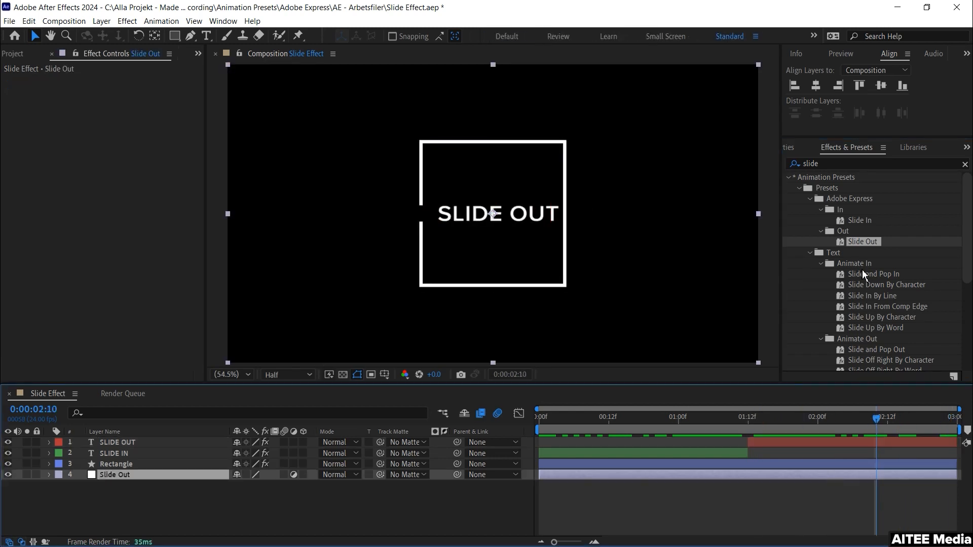
pyautogui.doubleClick(865, 240)
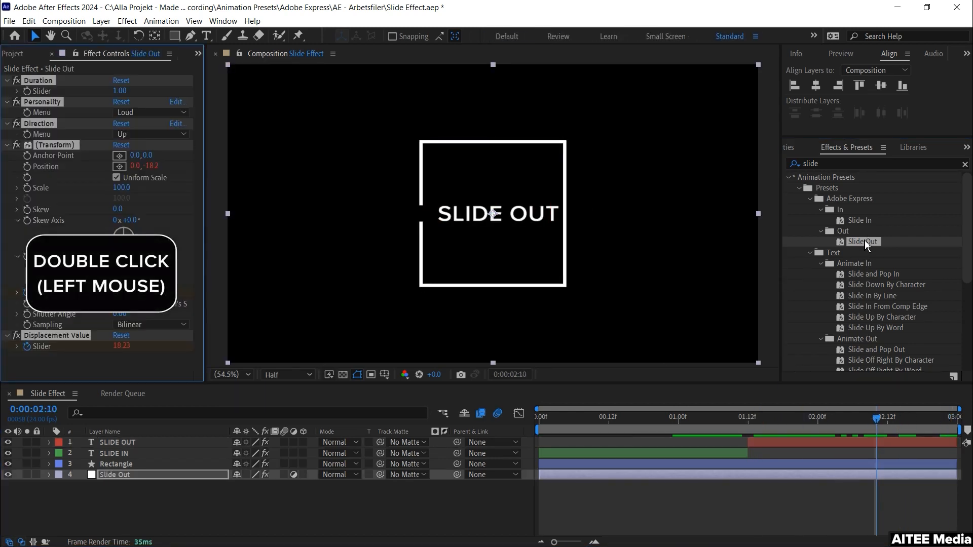
pyautogui.moveTo(876, 420); pyautogui.dragTo(755, 430)
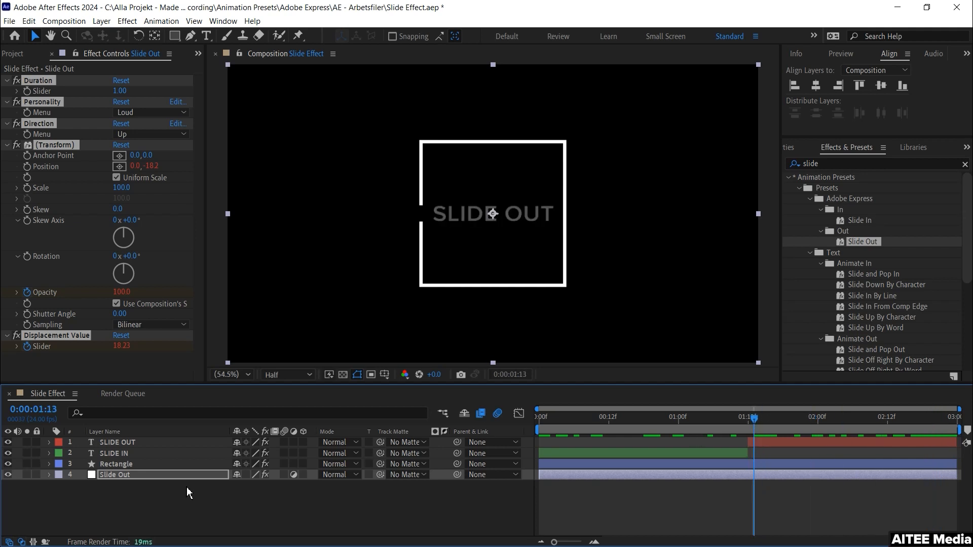
pyautogui.click(111, 479)
pyautogui.moveTo(109, 463); pyautogui.dragTo(108, 465)
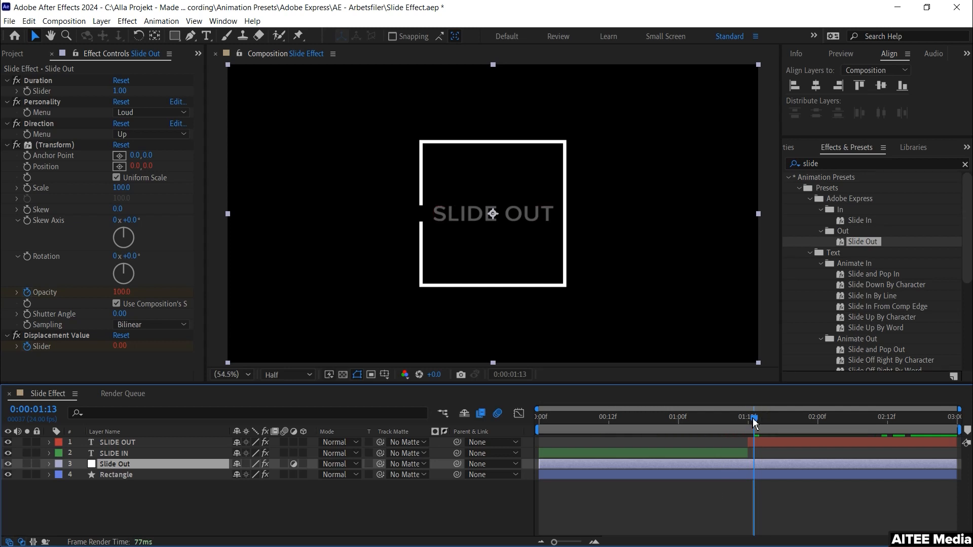
# Set the slide-out direction of the Slide Out adjustment layer to Left.
pyautogui.moveTo(756, 418); pyautogui.dragTo(870, 431)
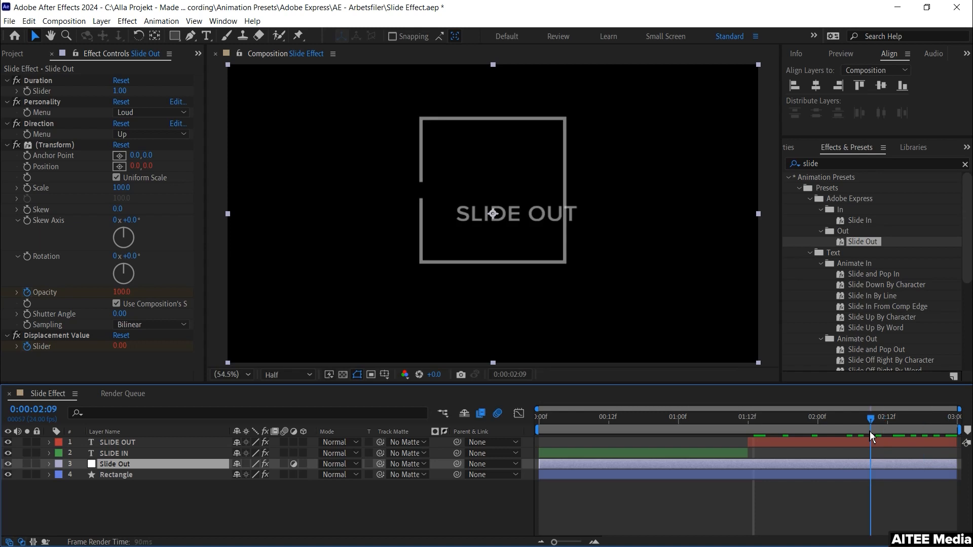
pyautogui.click(149, 134)
pyautogui.click(137, 170)
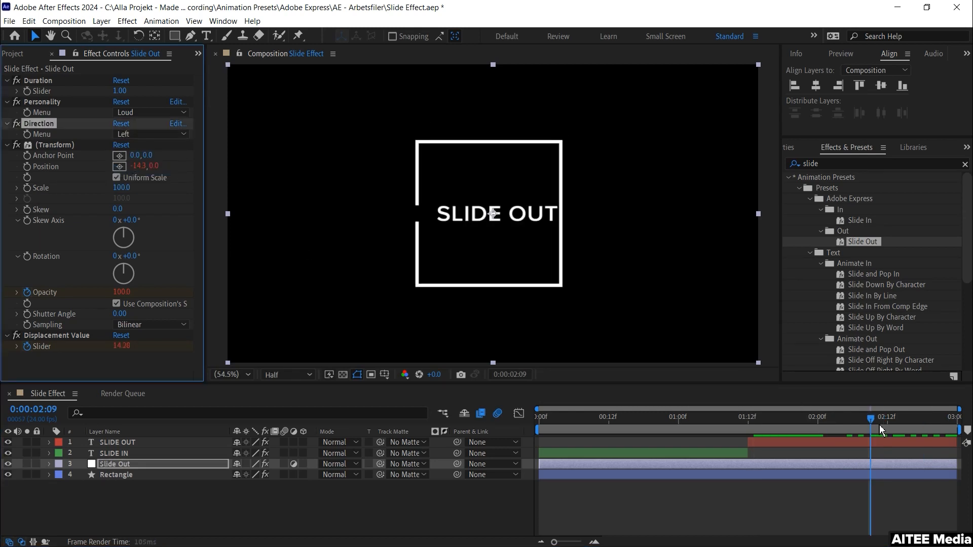
# Set a rotation keyframe of 0° on the Rectangle layer at 0:00:01:12.
pyautogui.moveTo(880, 421); pyautogui.dragTo(751, 426)
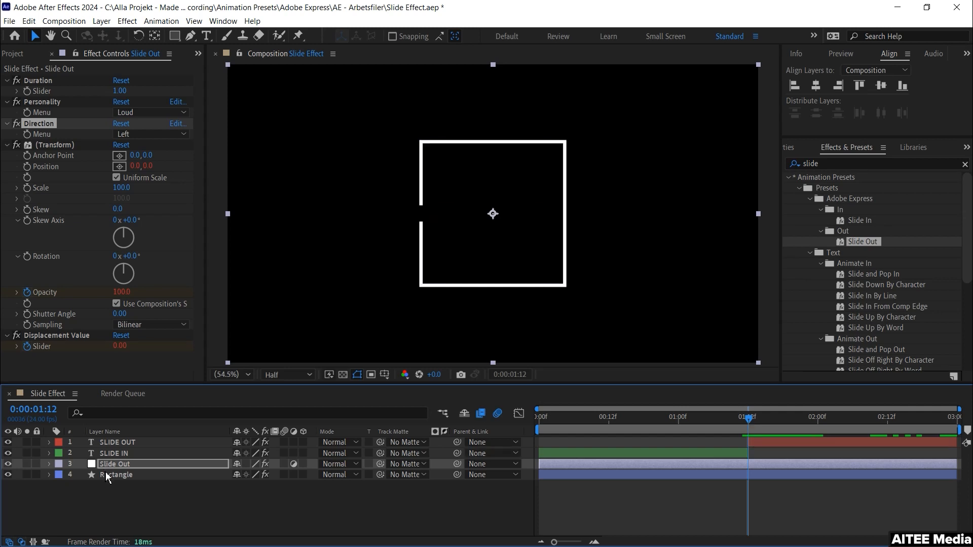
pyautogui.click(144, 476)
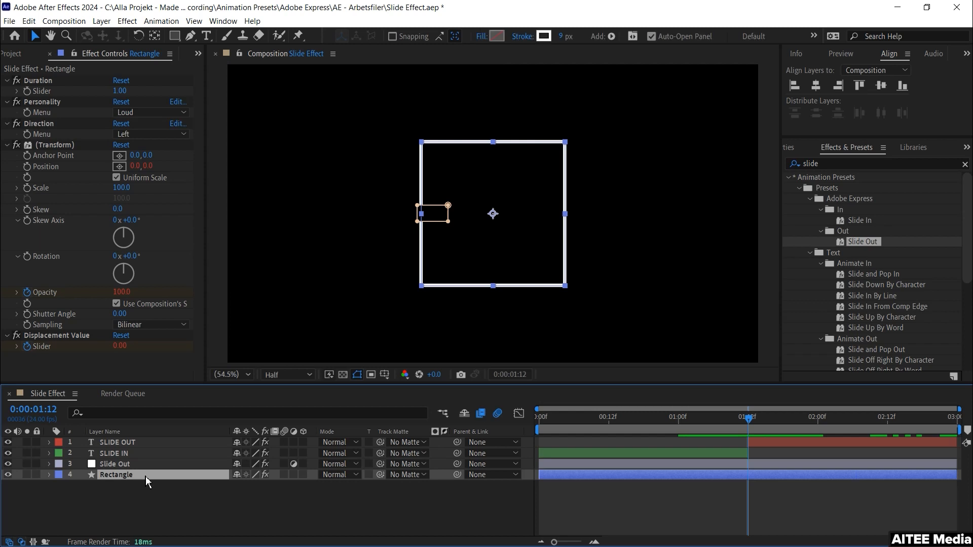
pyautogui.press('r')
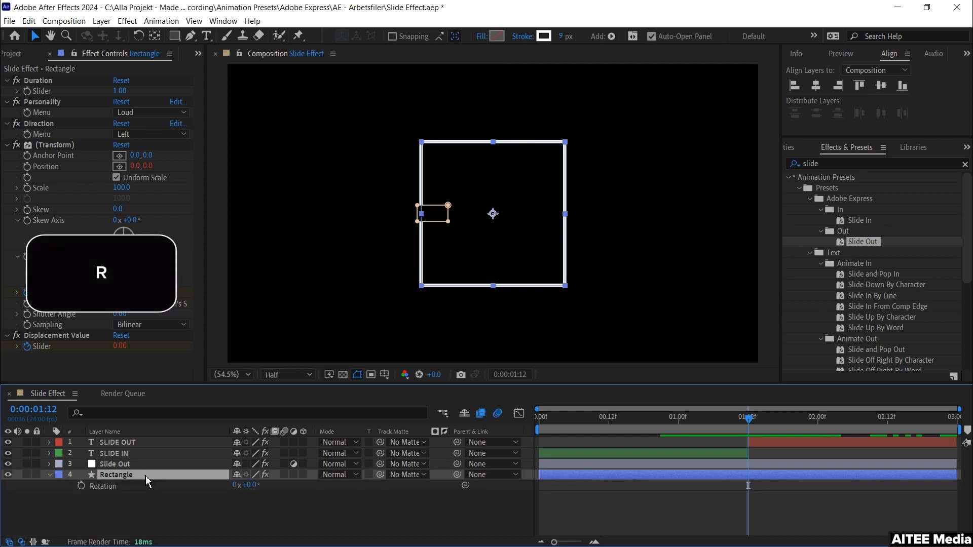
pyautogui.click(81, 487)
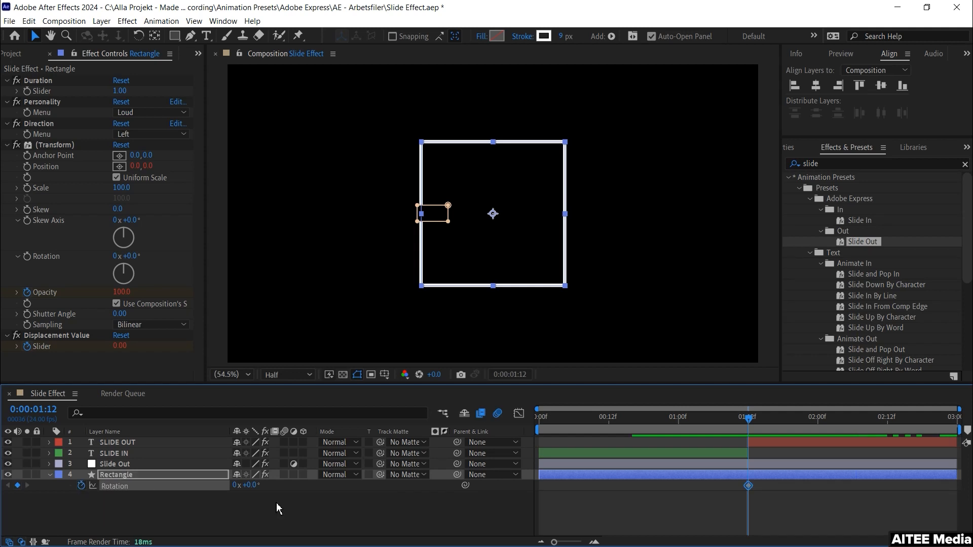
# Five frames further on, at 0:00:01:17, set the Rectangle layer's rotation to 180°.
pyautogui.press('pagedown')
pyautogui.press('pagedown')
pyautogui.press('pagedown')
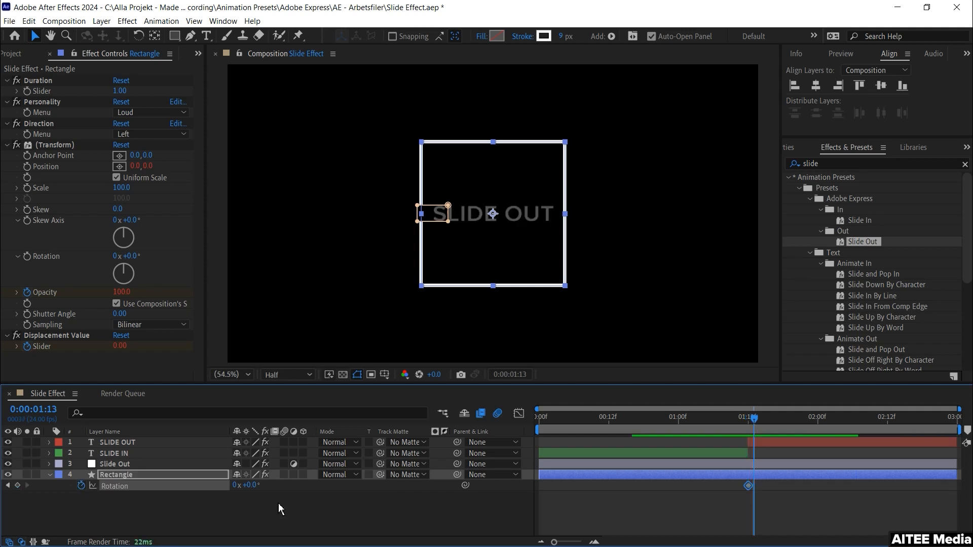
pyautogui.press('pagedown')
pyautogui.press('pagedown')
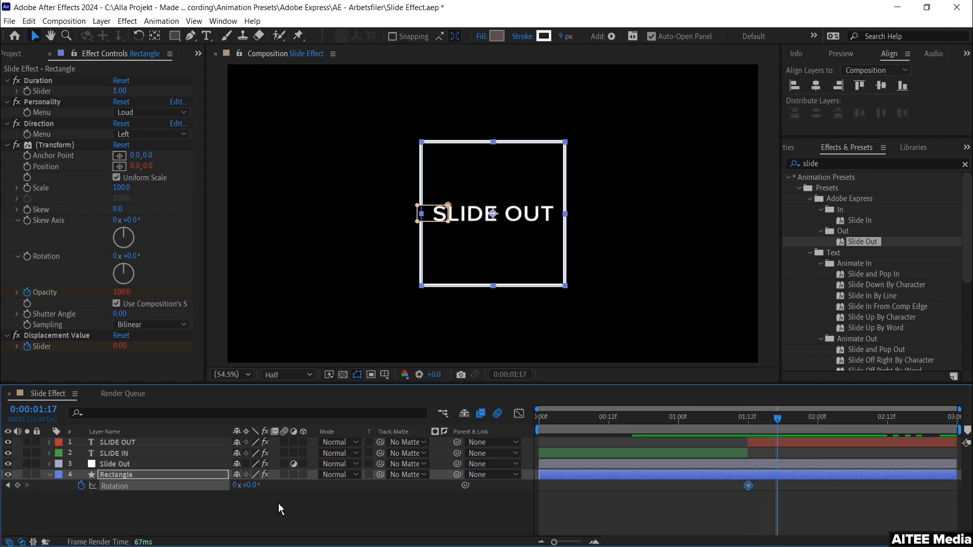
pyautogui.click(248, 485)
pyautogui.hotkey('ctrl', 'Right')
pyautogui.write('180')
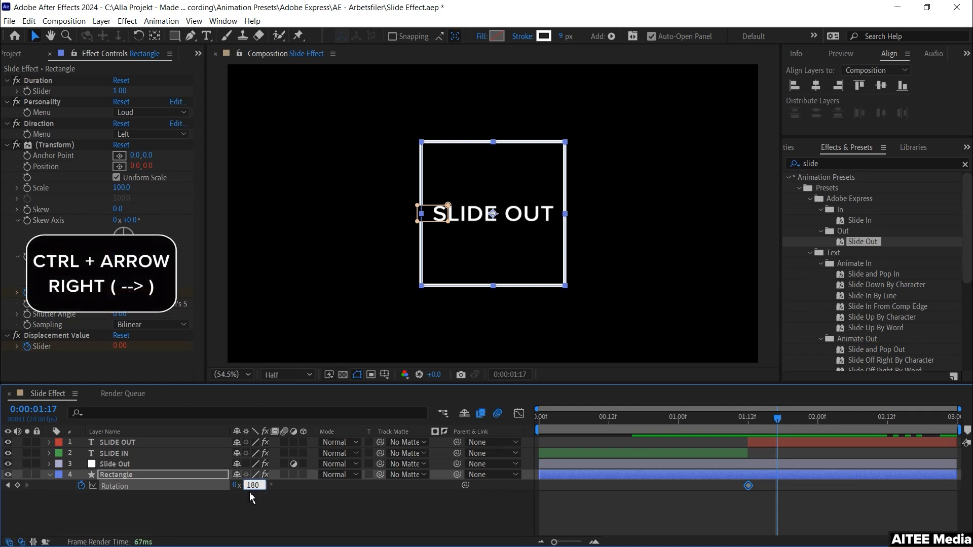
pyautogui.press('Return')
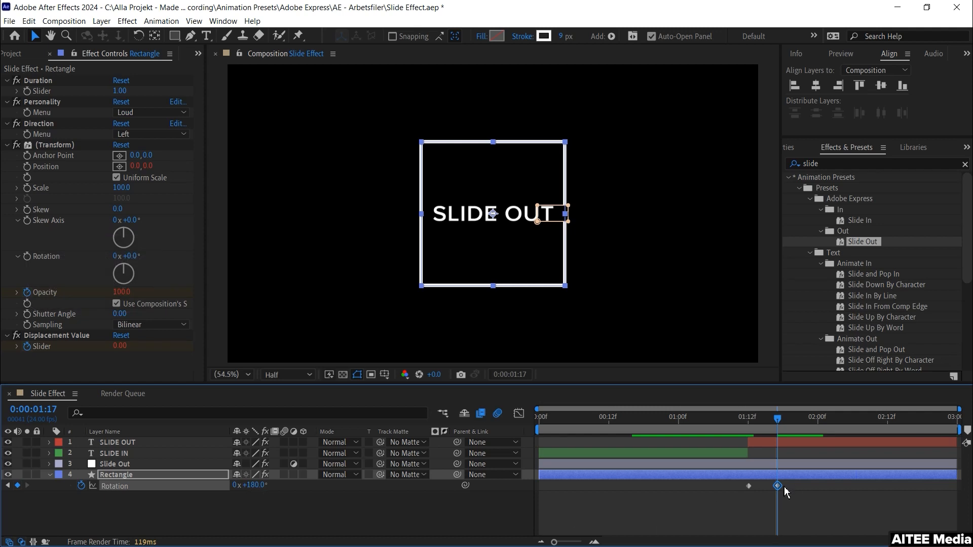
# Apply Easy Ease to both rotation keyframes of the Rectangle layer, and reshape their speed graph into a sharp peak nearer the second keyframe.
pyautogui.keyDown('shift'); pyautogui.click(749, 486); pyautogui.keyUp('shift')
pyautogui.press('F9')
pyautogui.click(519, 413)
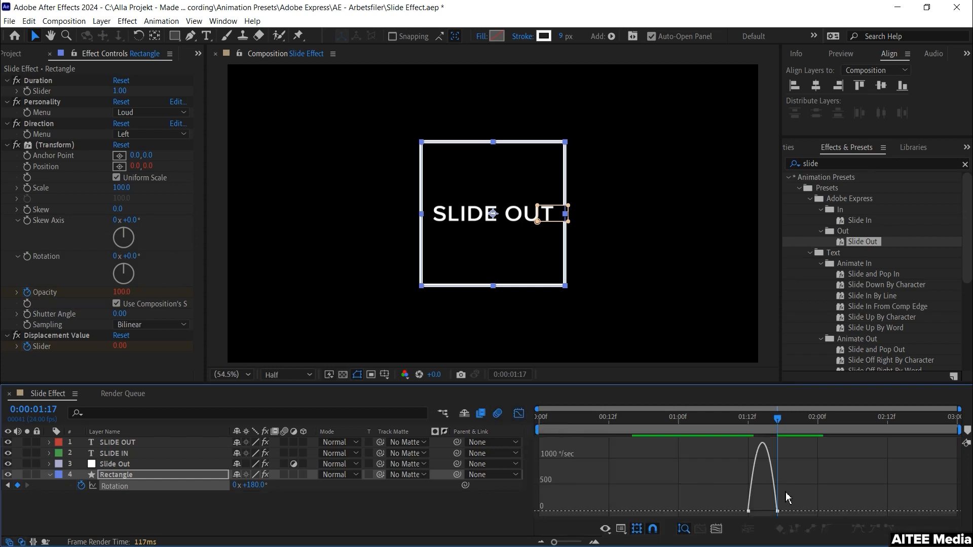
pyautogui.scroll(2, 755, 515)
pyautogui.scroll(2, 792, 511)
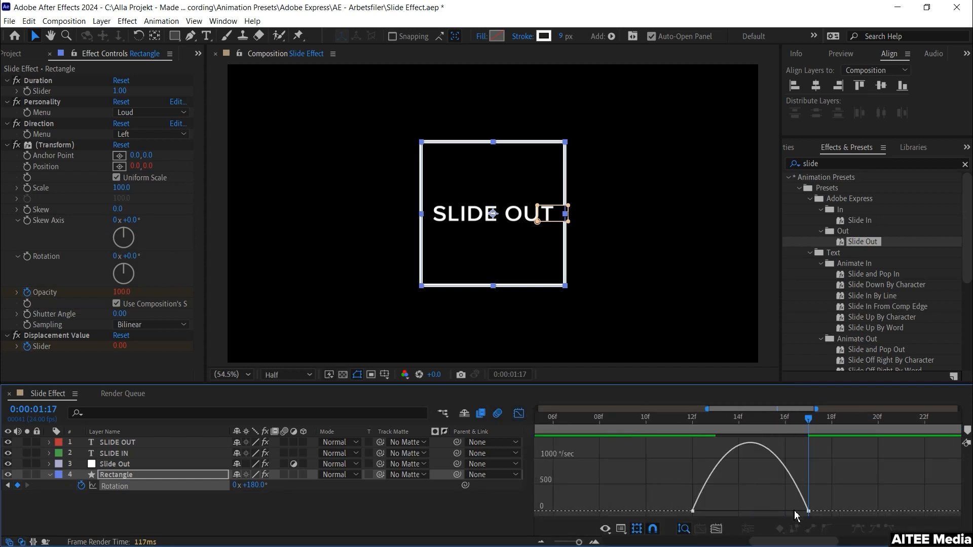
pyautogui.moveTo(827, 501); pyautogui.dragTo(749, 507)
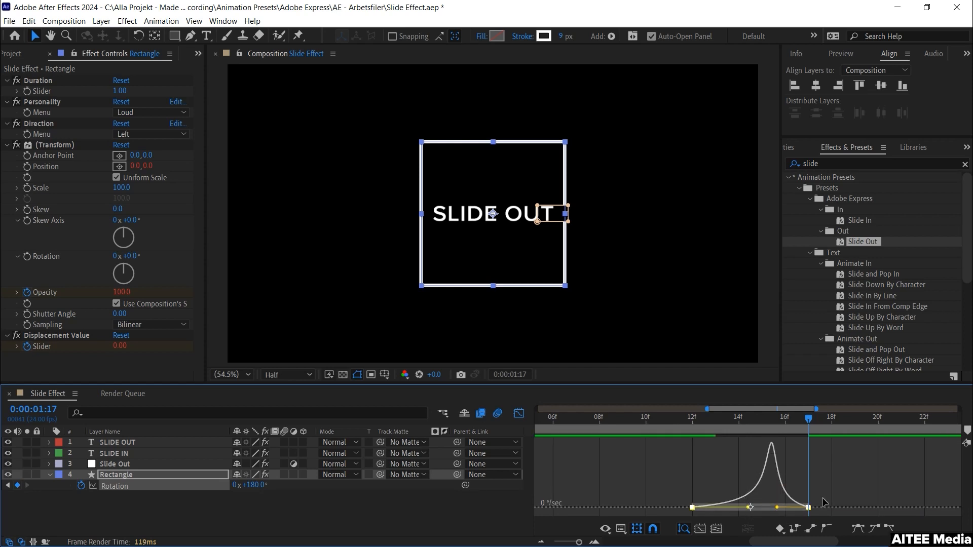
pyautogui.click(519, 414)
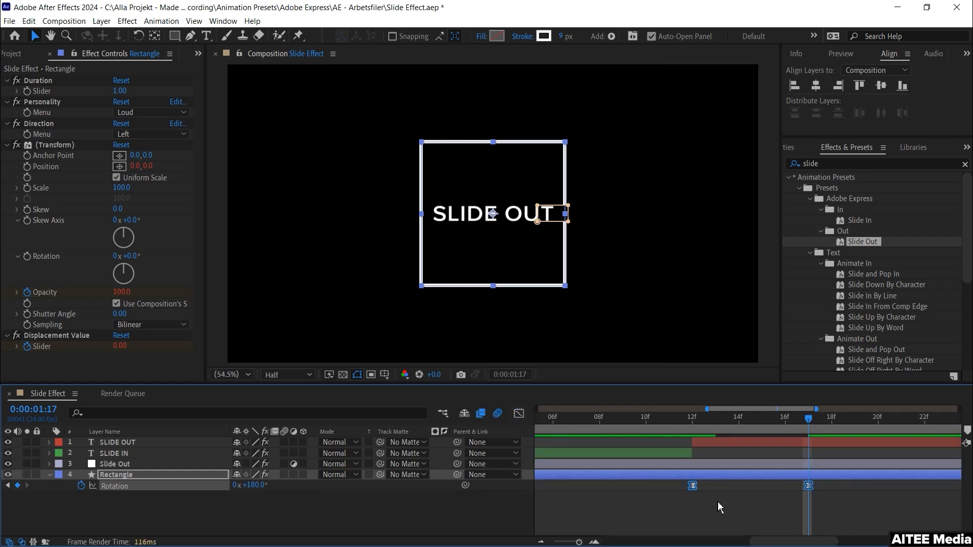
# Play back the composition to check the rotation, and turn on motion blur for the Rectangle layer.
pyautogui.press('space')
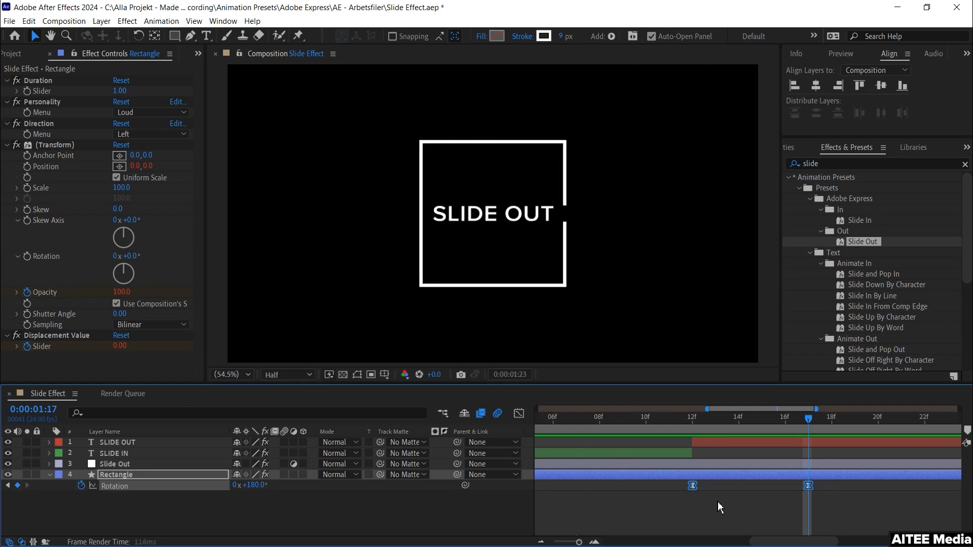
pyautogui.press('space')
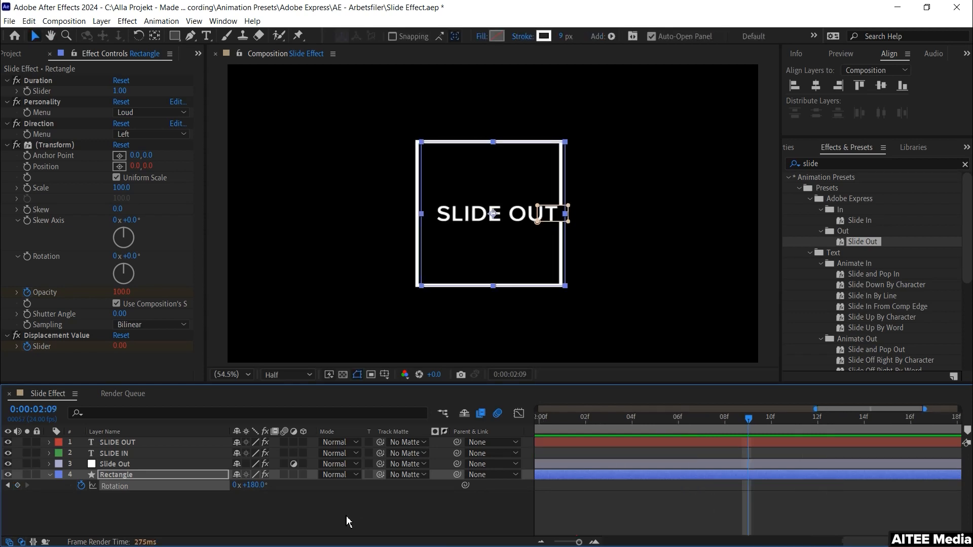
pyautogui.click(285, 475)
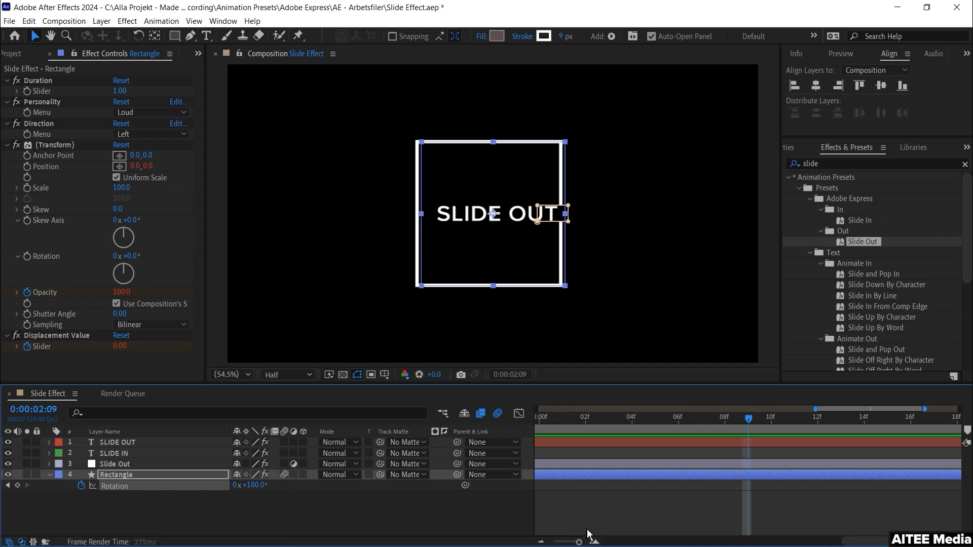